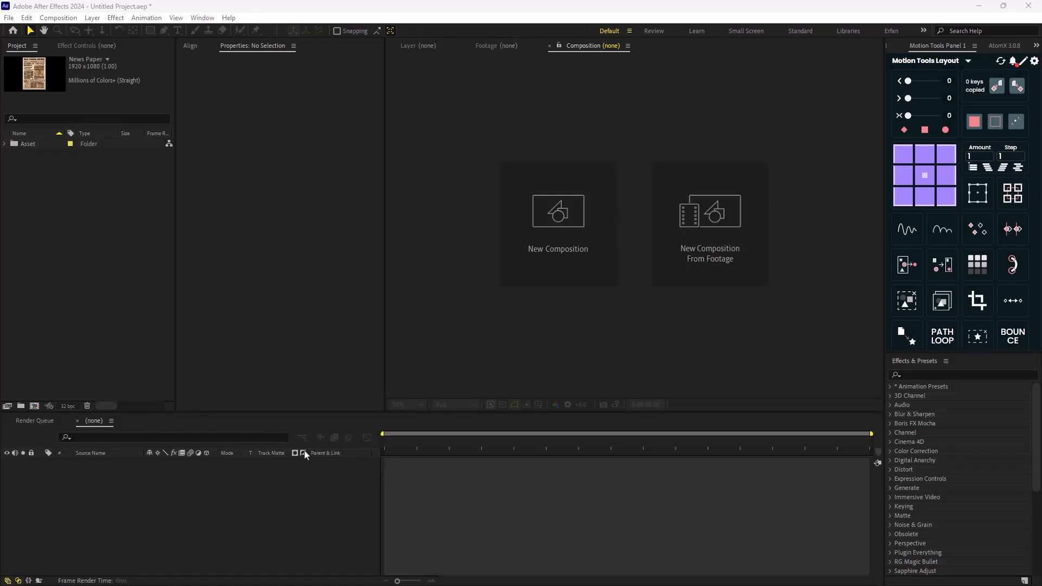
Create a 1920x1080 composition named News Paper at 24 fps with a 10-second duration
left_click(549, 219)
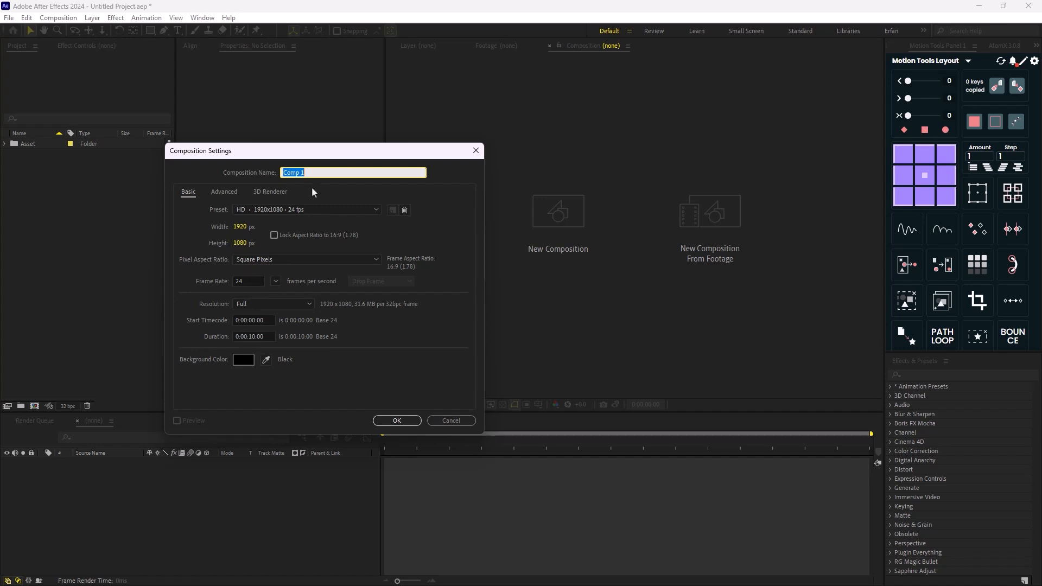
triple_click(316, 172)
type("News Paper")
key("Return")
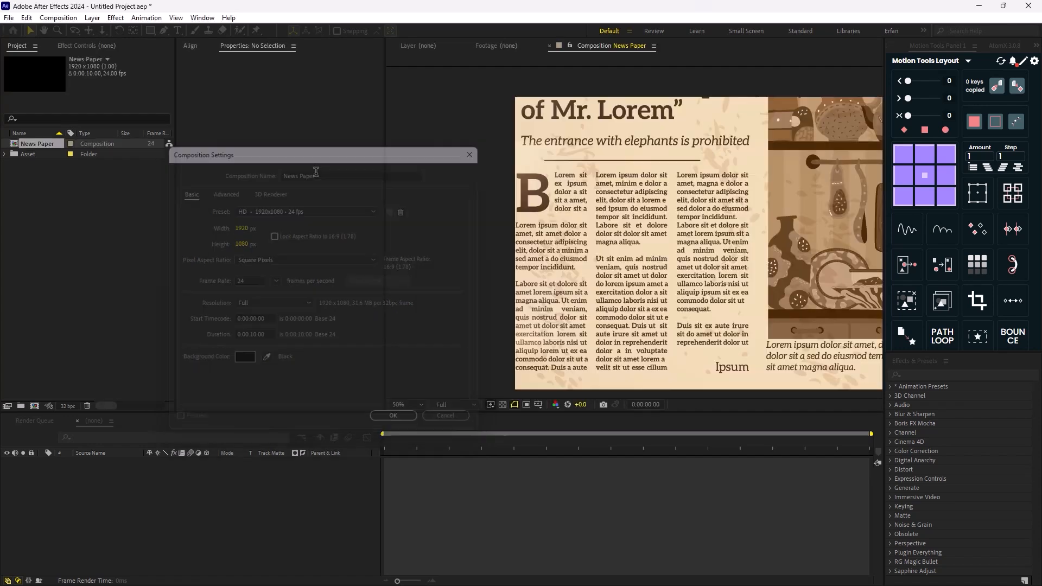
scroll(600, 235, "down", 2)
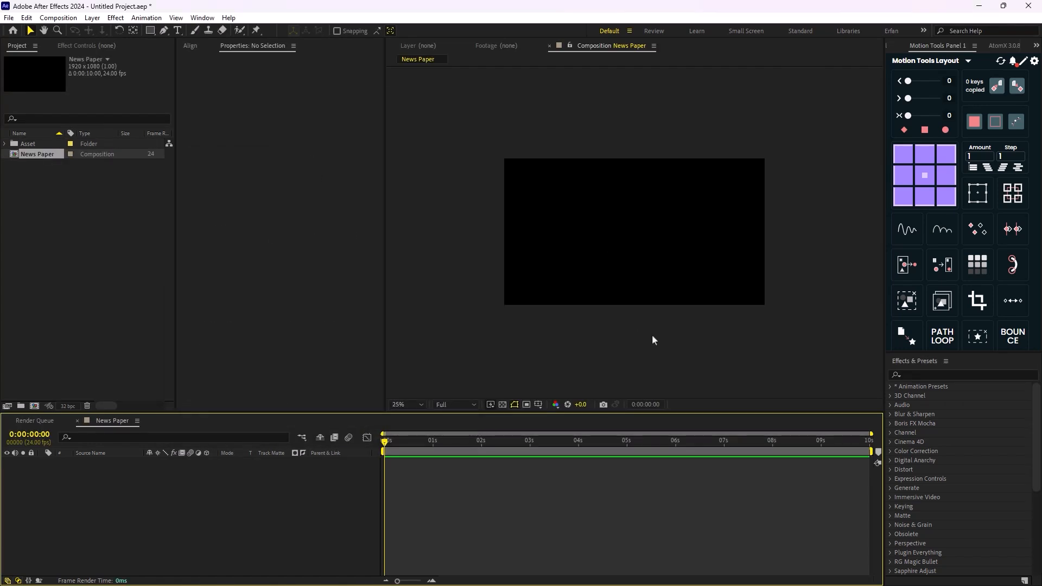
Place the News Paper vector art from the Asset folder at the centre of the News Paper composition
left_click(53, 213)
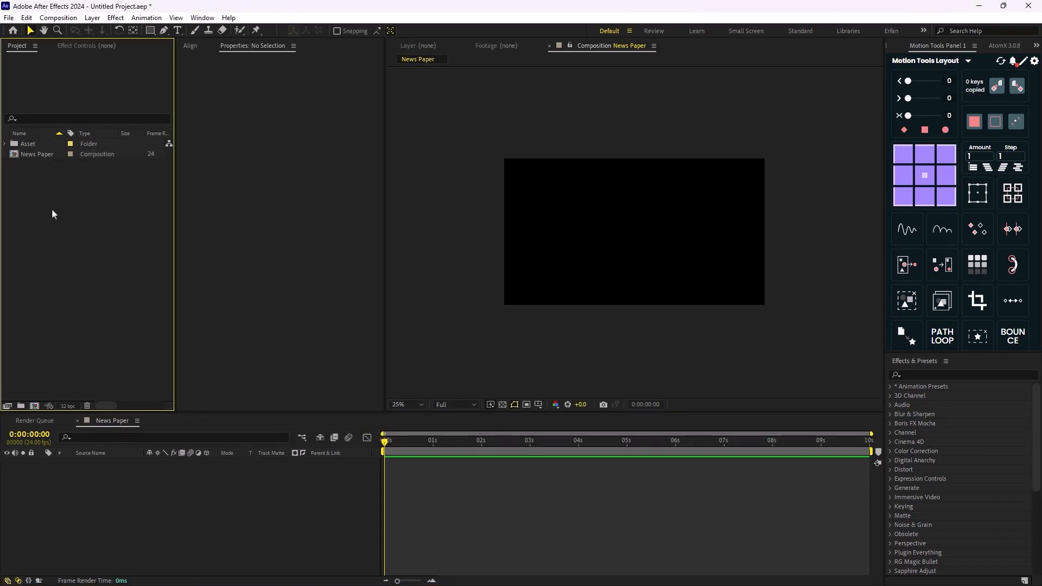
left_click(5, 143)
left_click_drag(47, 154, 630, 234)
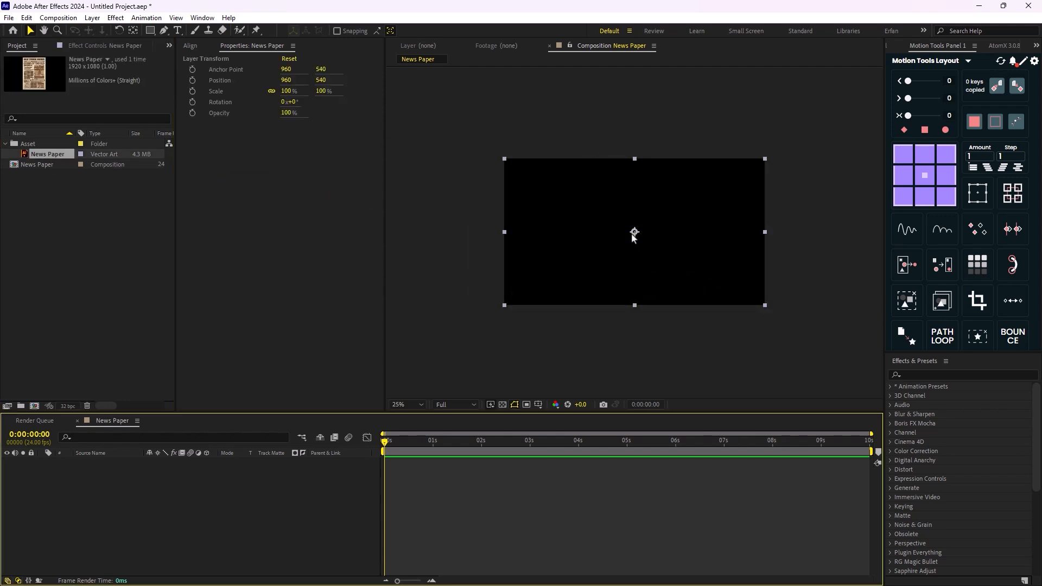
key("period")
key("comma")
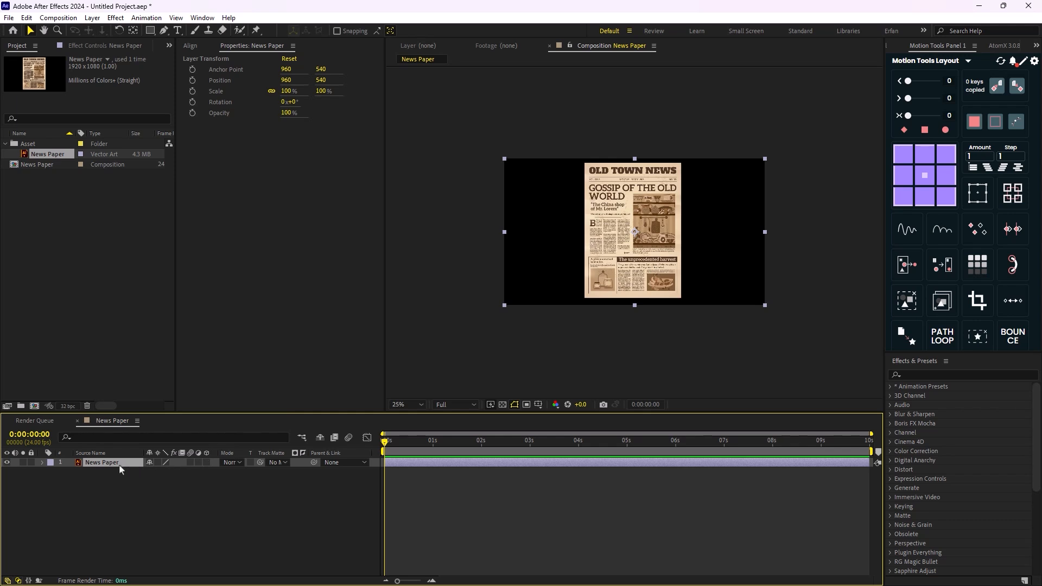
Scale the News Paper layer up to 291% so the newspaper fills the frame
key("s")
left_click_drag(163, 472, 384, 471)
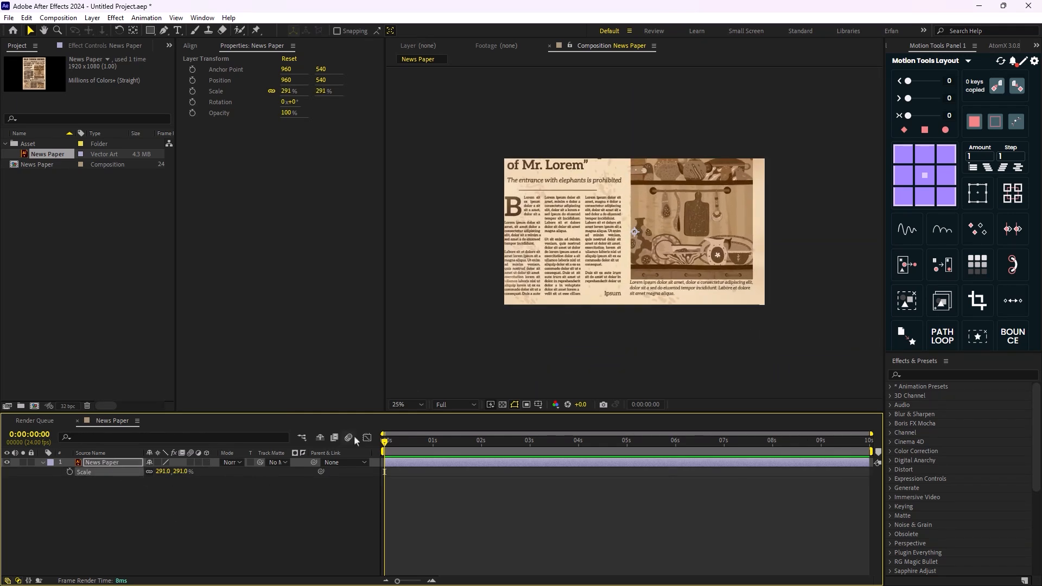
left_click(222, 510)
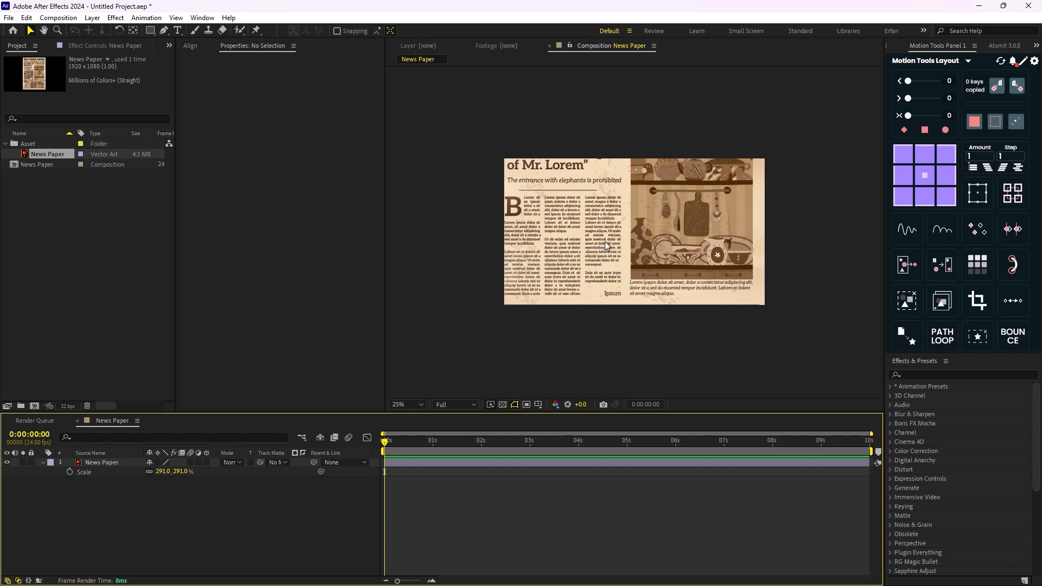
left_click(157, 463)
scroll(608, 265, "up", 2)
scroll(582, 259, "down", 2)
left_click_drag(547, 228, 591, 230)
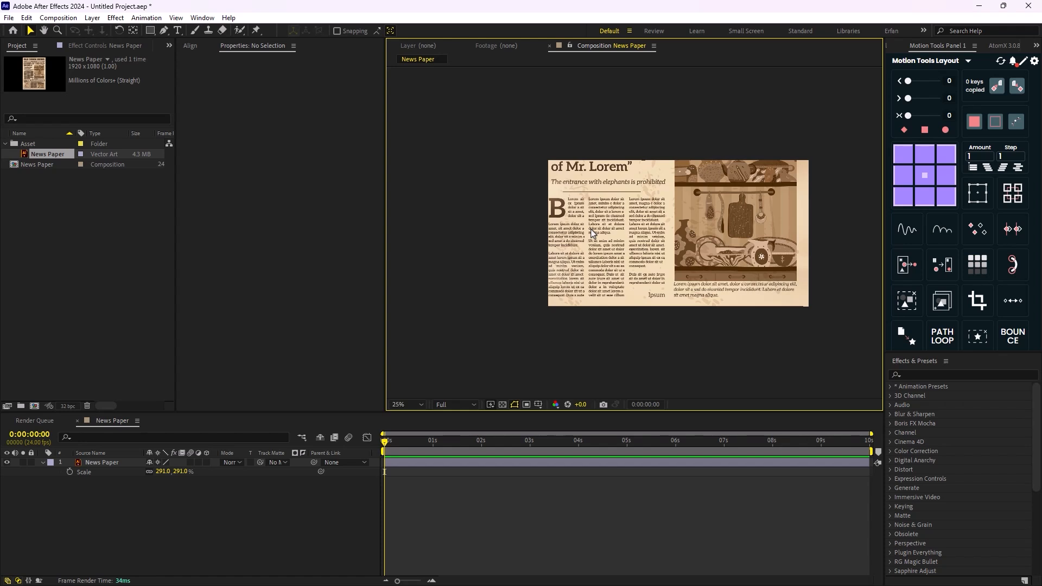
scroll(592, 235, "up", 4)
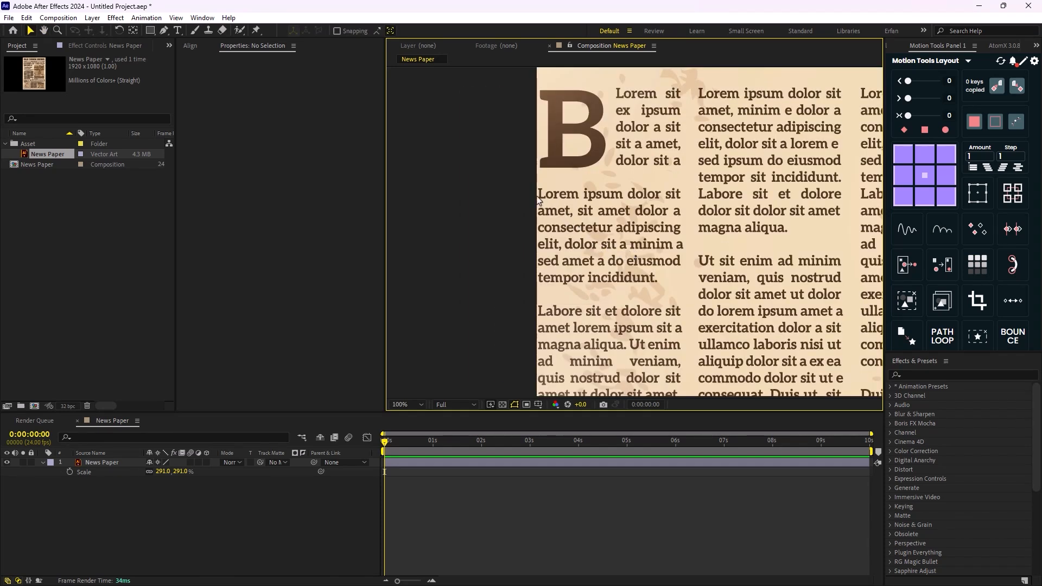
scroll(671, 275, "down", 4)
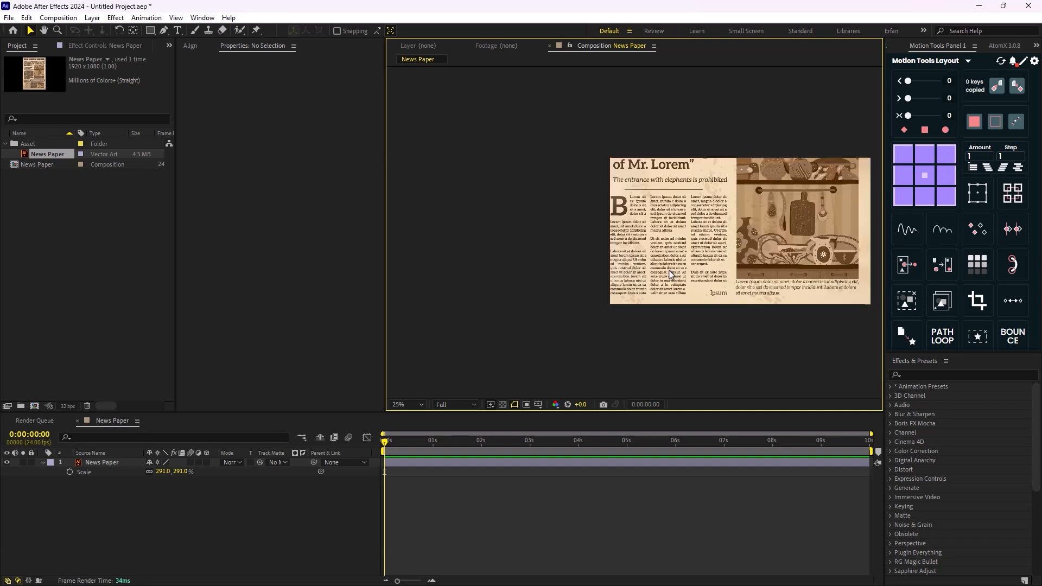
scroll(671, 275, "up", 1)
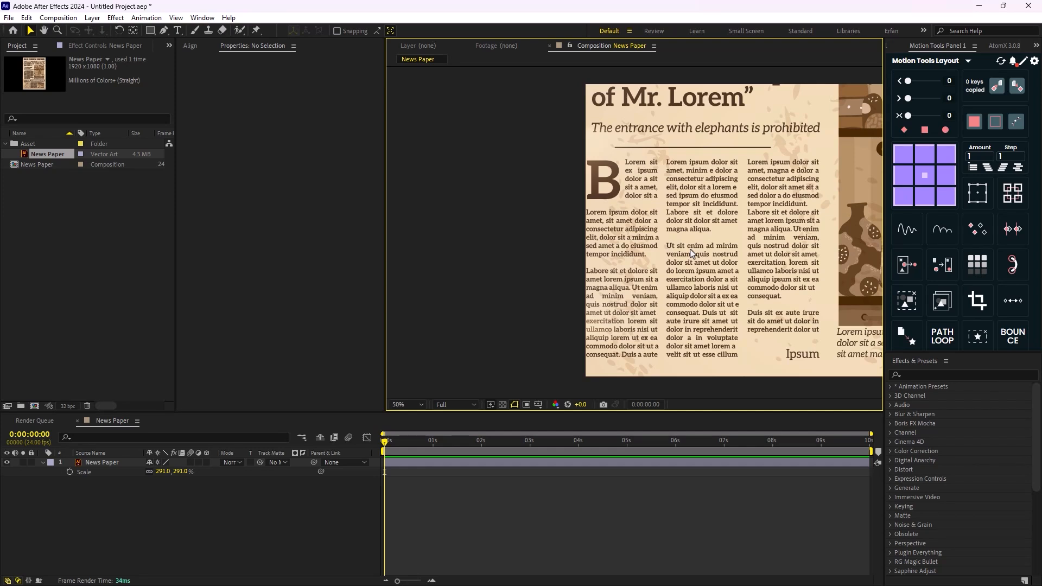
Add a white 1920x1080 solid layer named Stroke above the News Paper layer
right_click(163, 508)
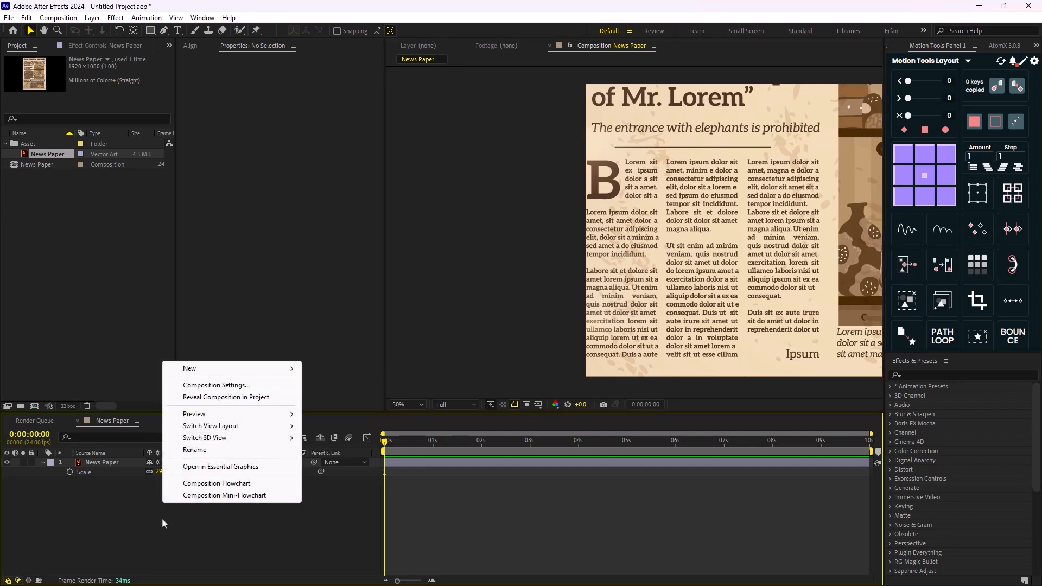
mouse_move(281, 372)
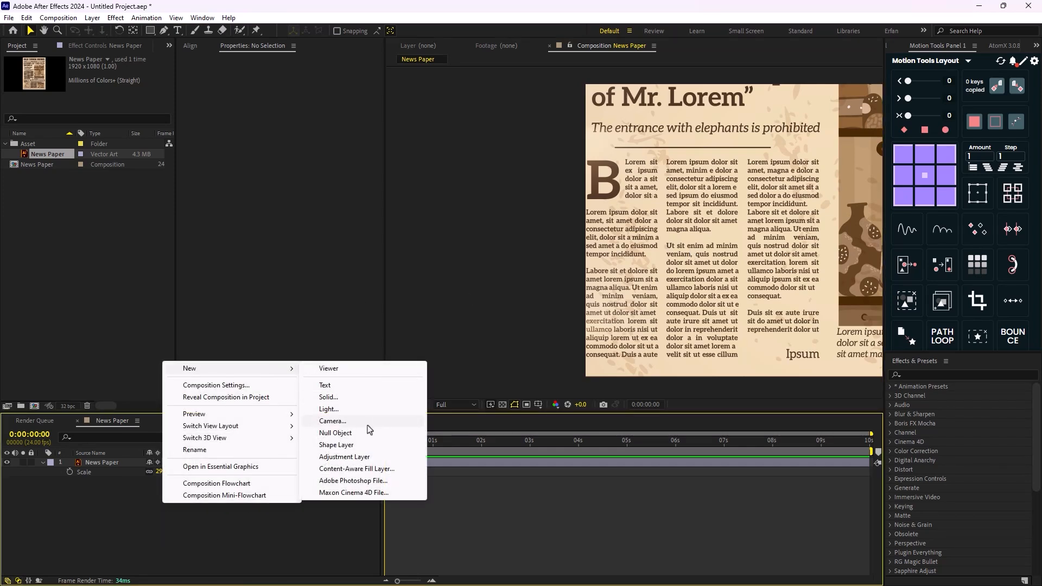
left_click(352, 397)
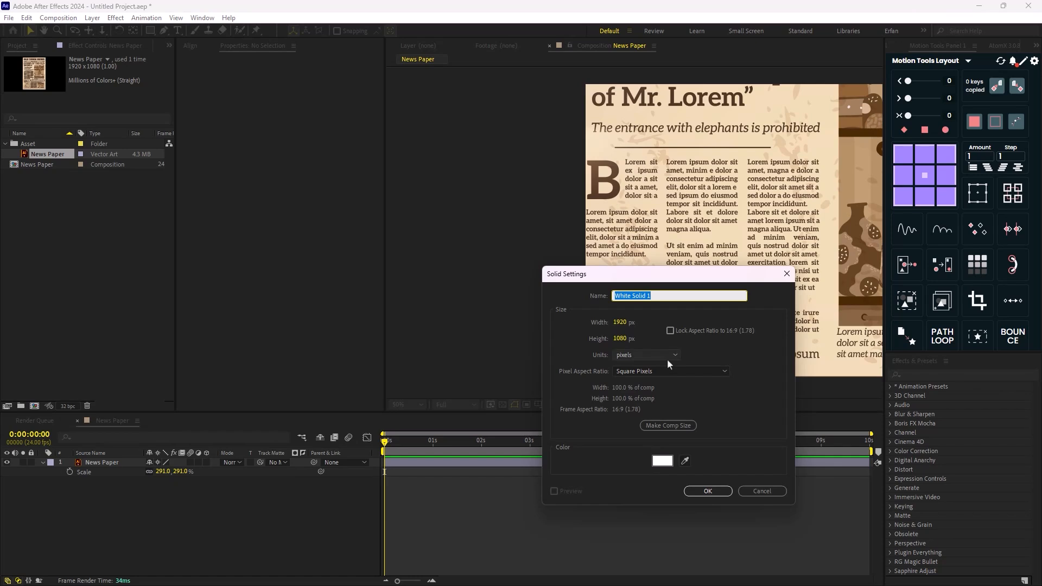
type("Stroke")
key("Return")
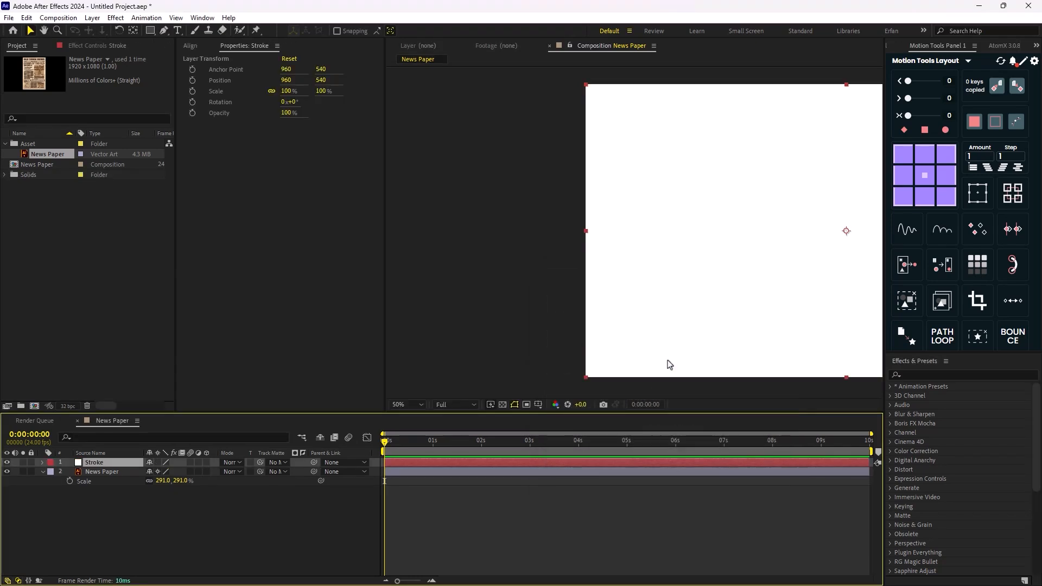
Hide the Stroke solid so the newspaper underneath can be traced
scroll(640, 295, "down", 1)
key("h")
left_click_drag(586, 237, 508, 239)
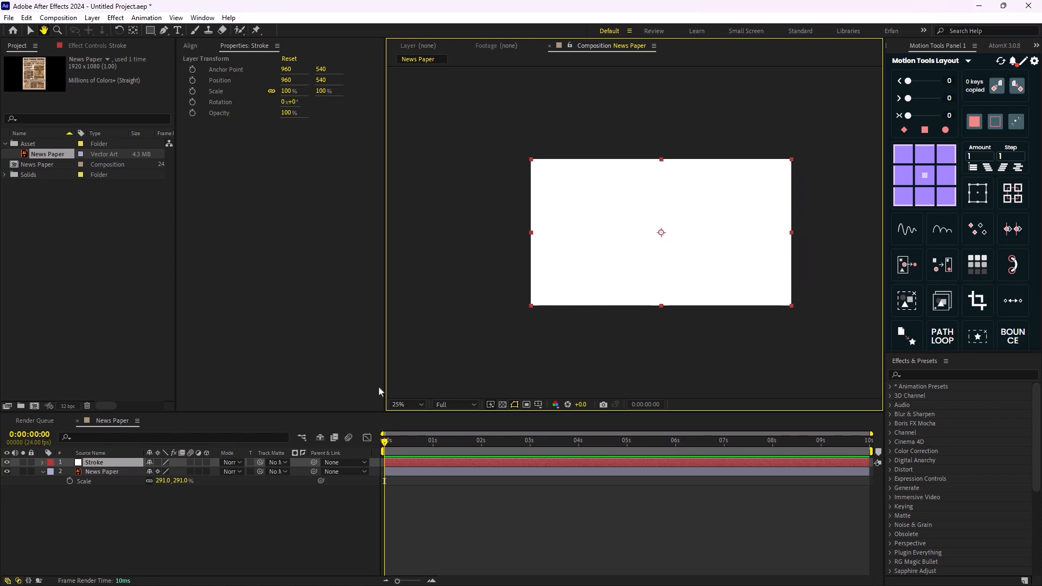
left_click(7, 463)
key("v")
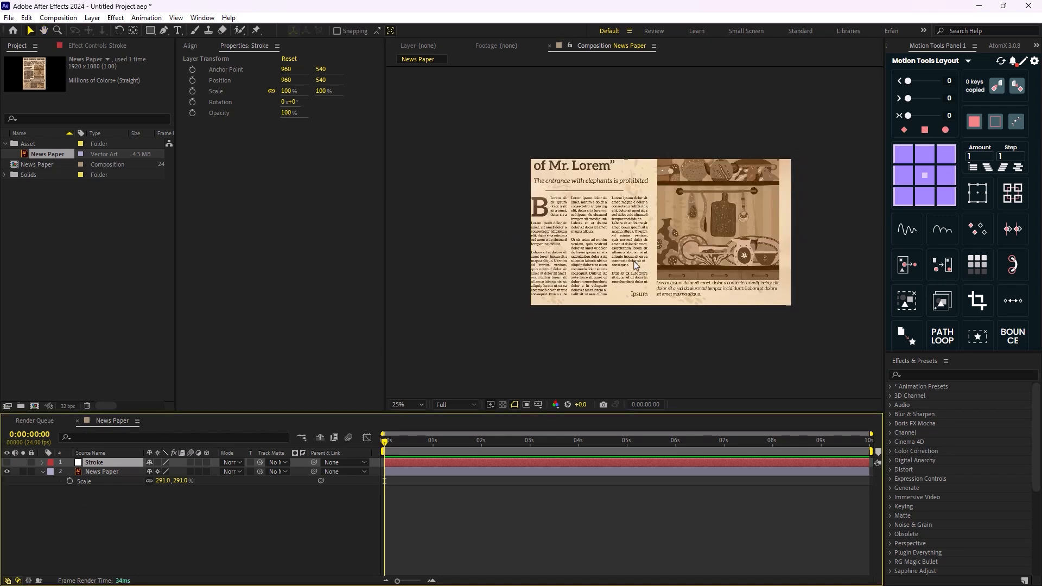
Draw a two-point open mask path with the Pen tool on the Stroke layer, across the "Lorem ipsum dolor sit" line below the large B
key("period")
key("g")
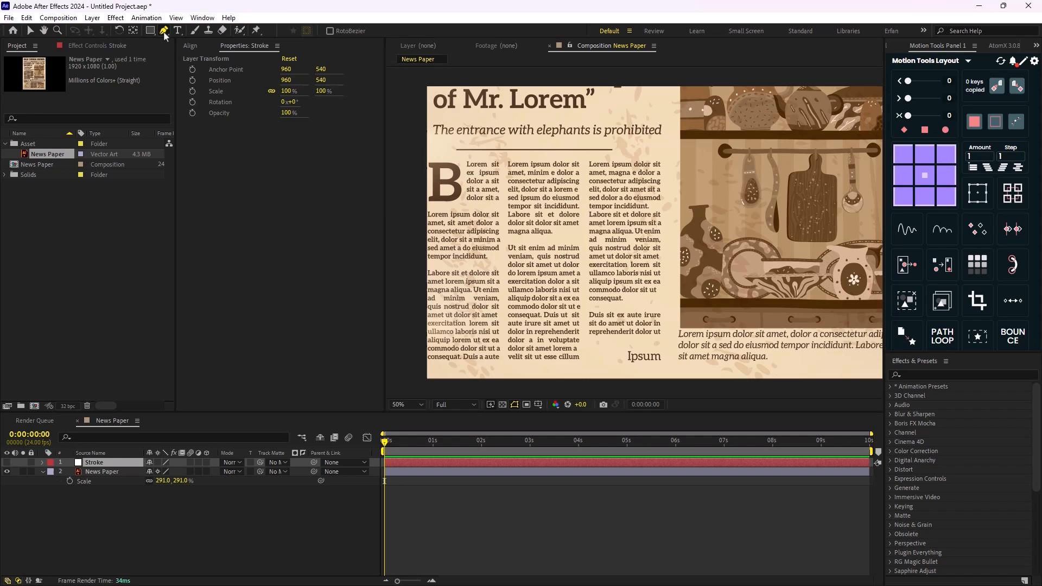
left_click(107, 465)
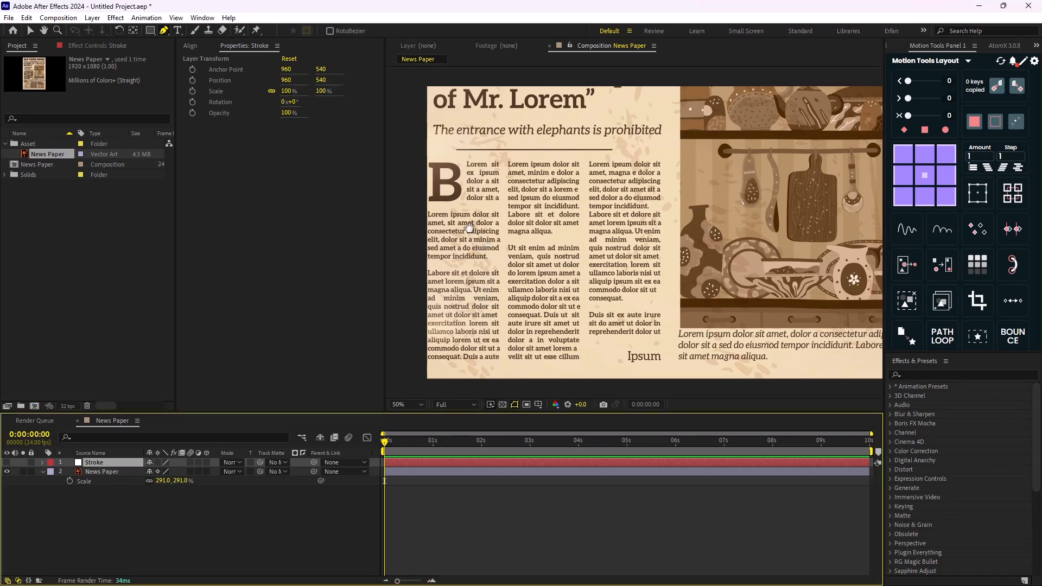
left_click_drag(465, 242, 580, 249)
key("period")
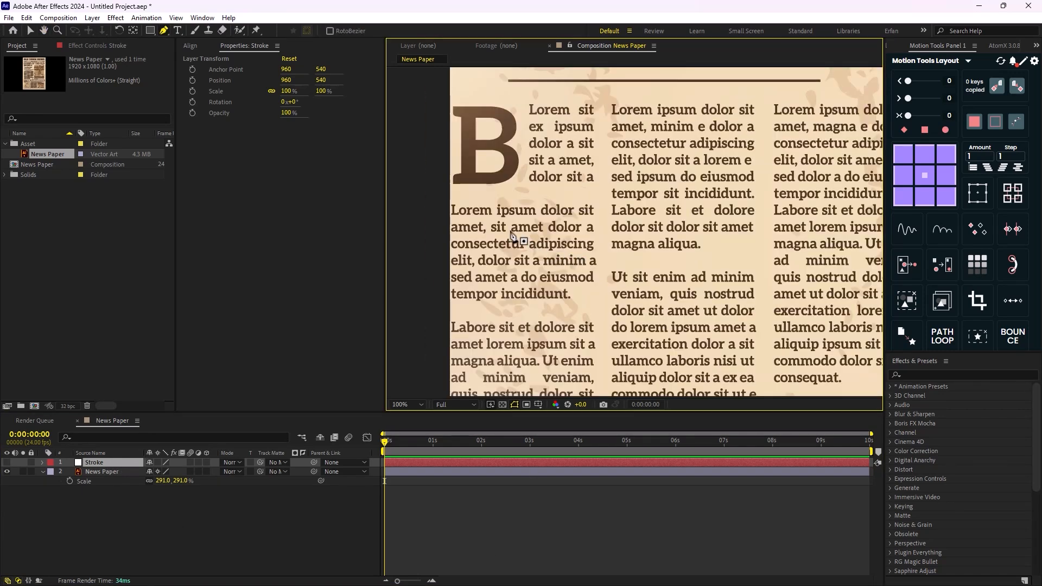
left_click(450, 208)
left_click(594, 211)
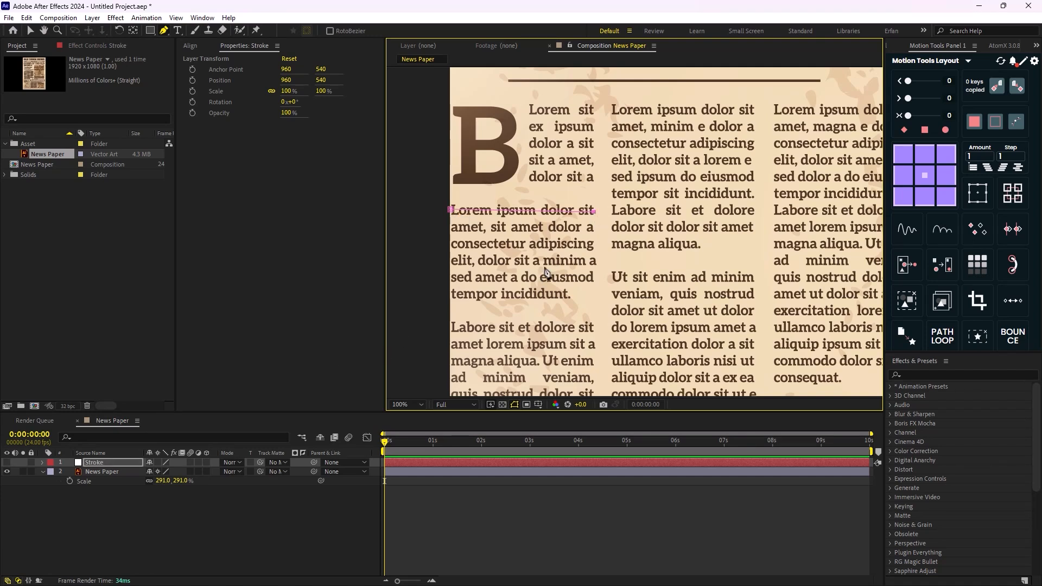
Show the Stroke solid again and apply the Generate > Stroke effect to it
left_click(7, 462)
scroll(572, 283, "down", 2)
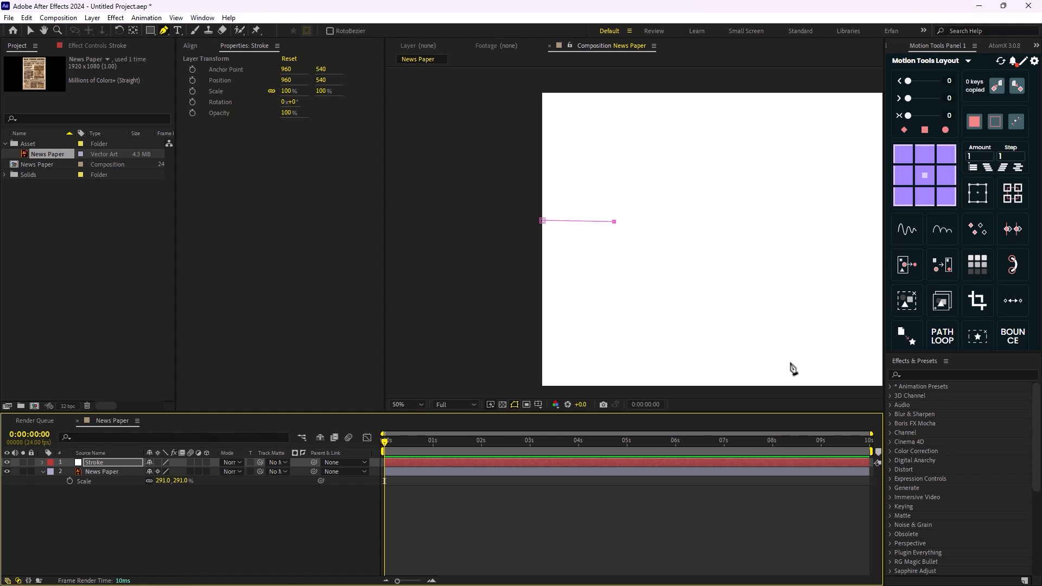
left_click(918, 374)
type("stroke")
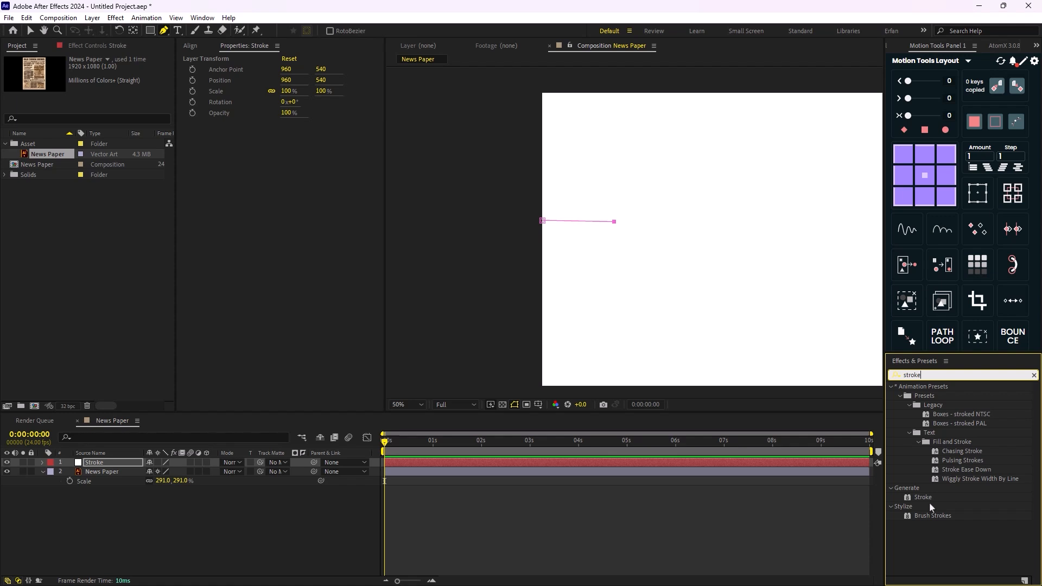
left_click_drag(922, 496, 110, 466)
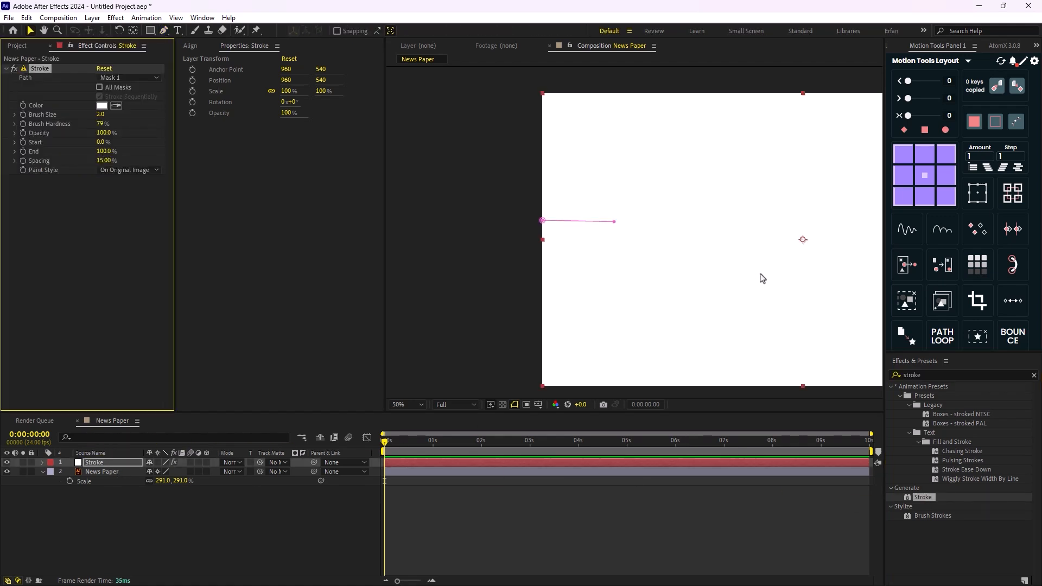
Set the Stroke effect's Paint Style to On Transparent
key("comma")
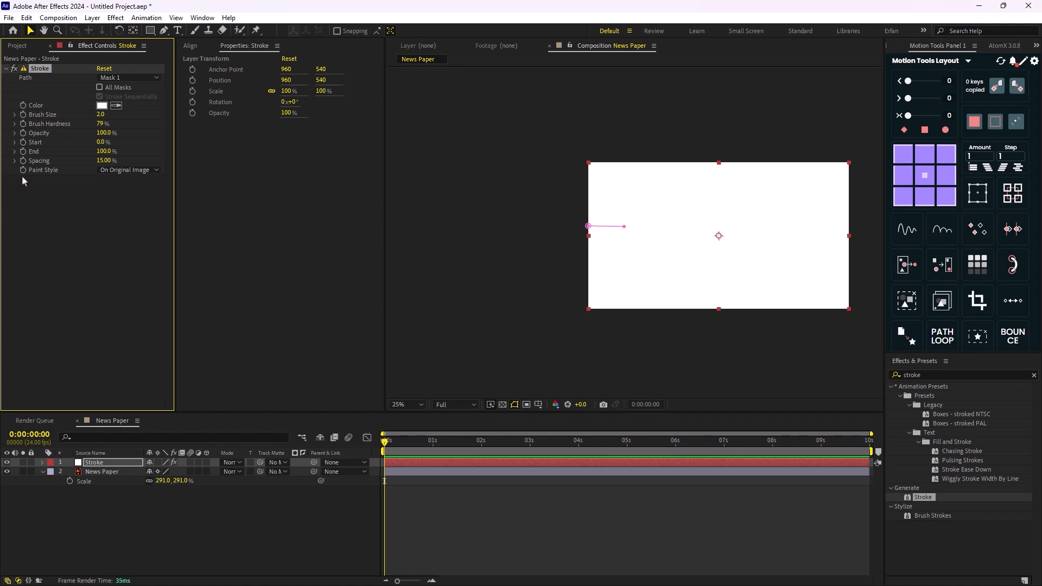
left_click(107, 170)
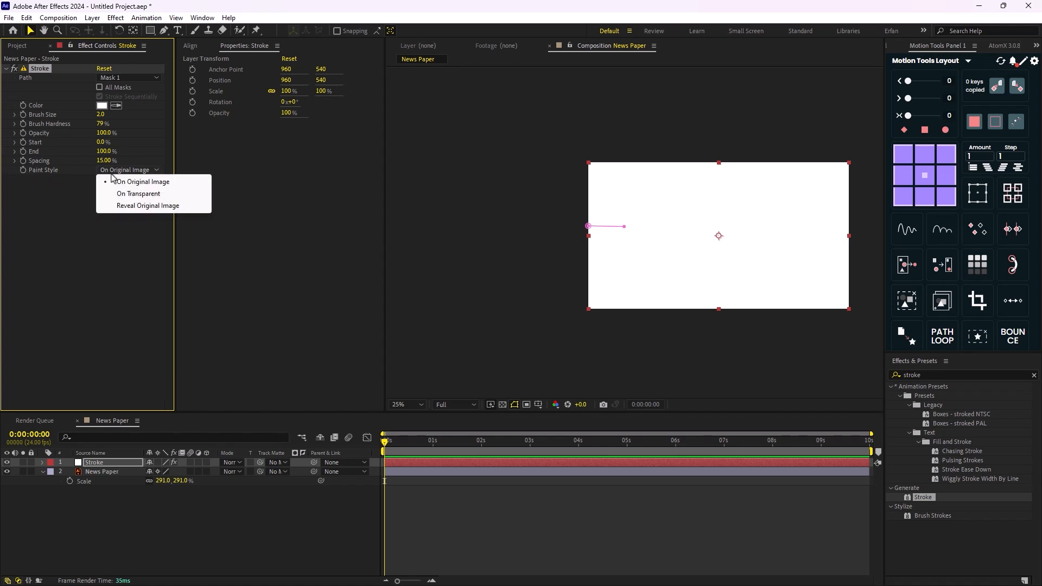
left_click(135, 197)
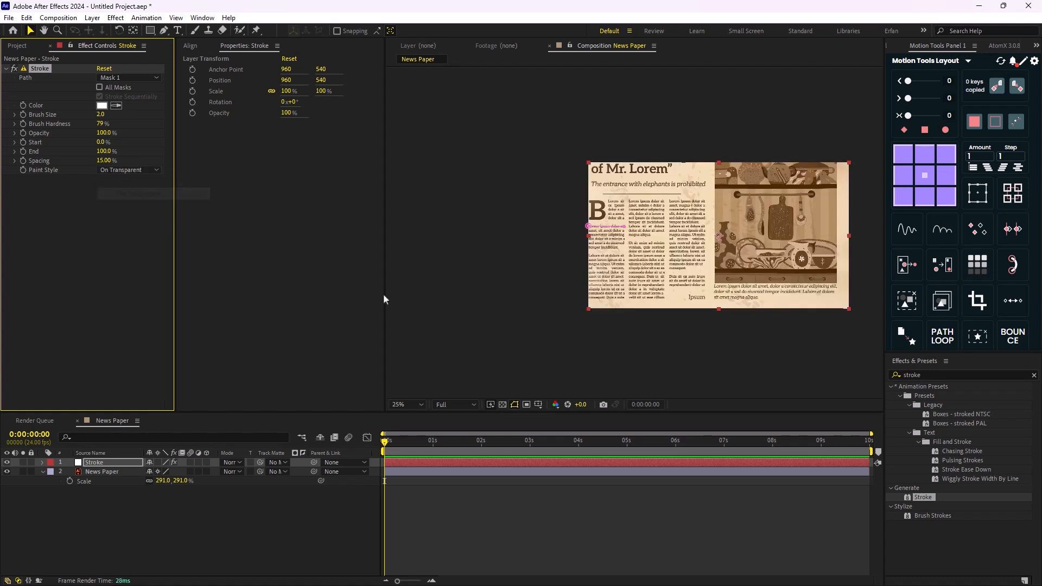
Set the Stroke effect's Brush Size to 11.6 and align both end points of the mask path to make it horizontal
scroll(634, 232, "up", 4)
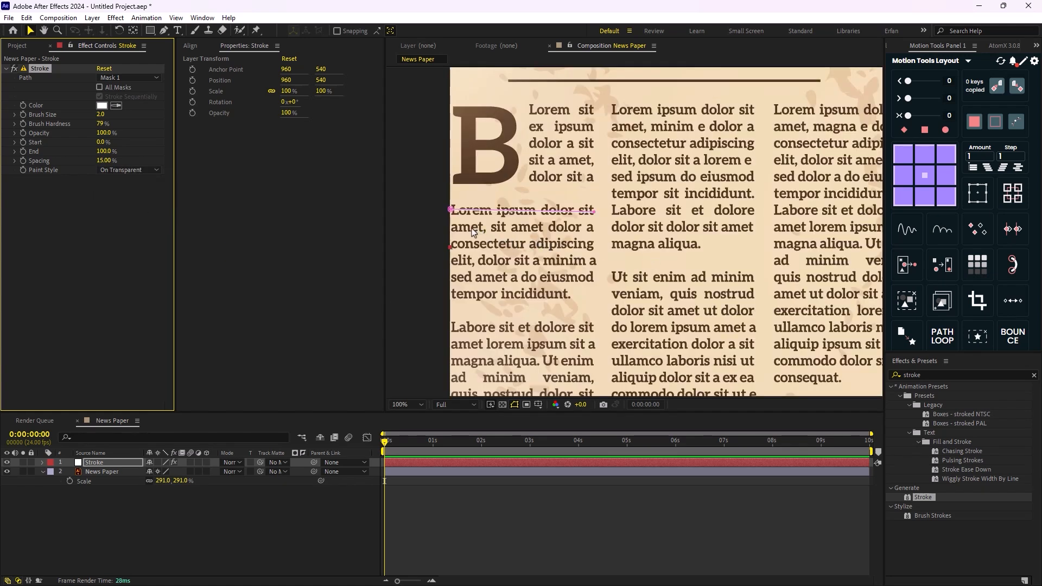
scroll(516, 243, "up", 2)
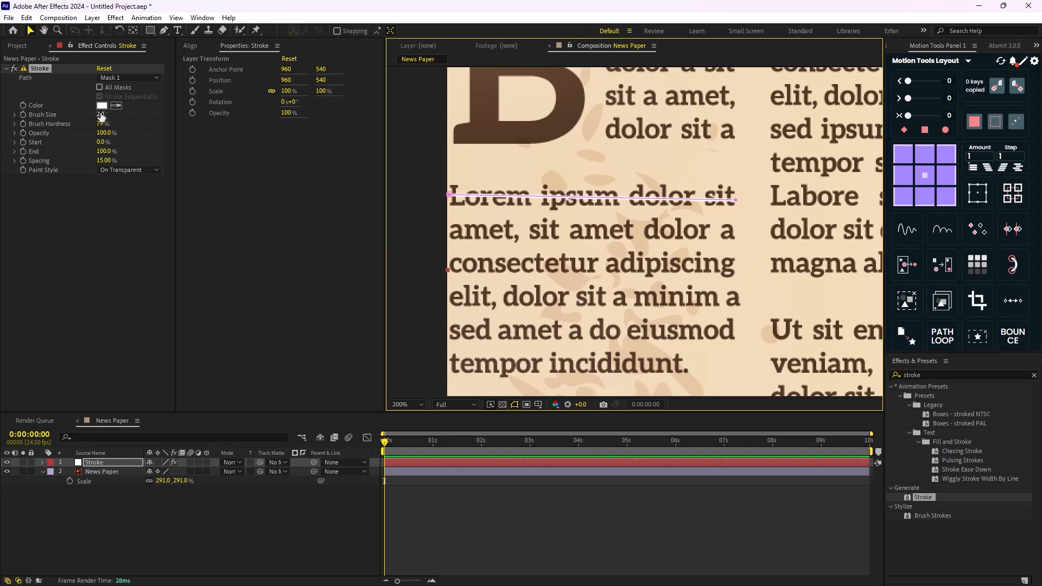
left_click_drag(101, 116, 151, 111)
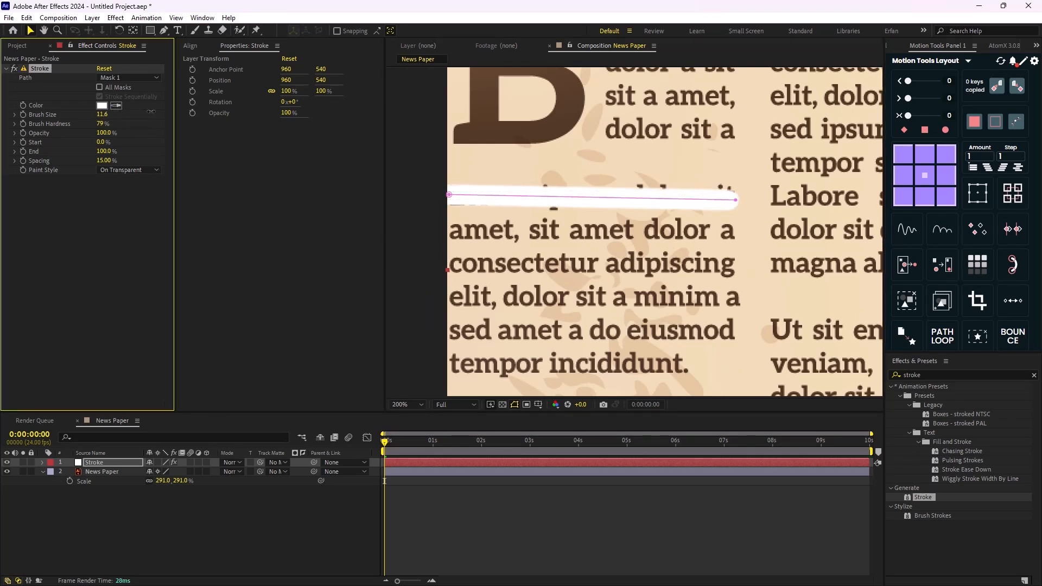
left_click_drag(450, 195, 449, 198)
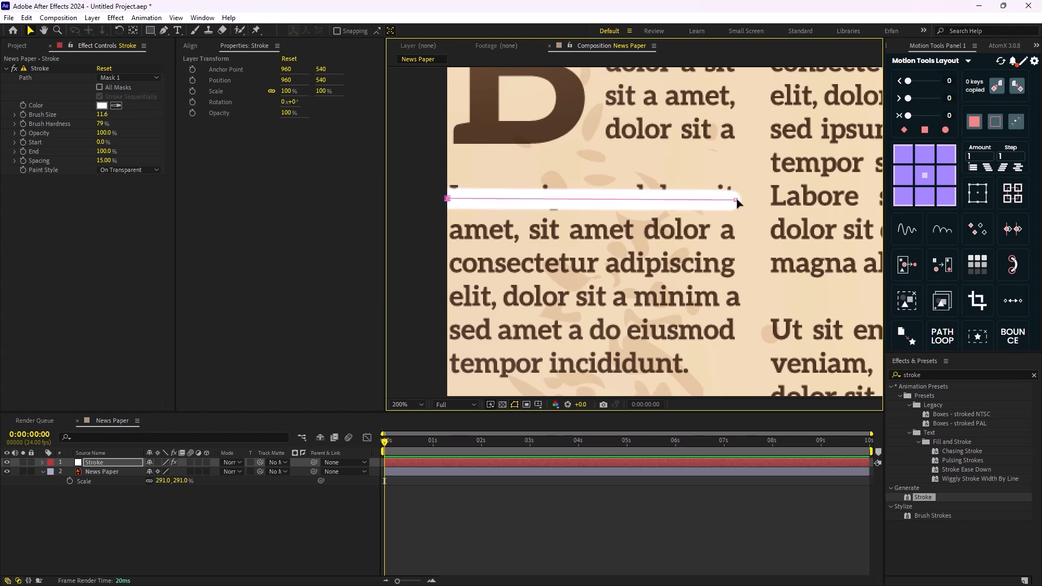
left_click_drag(736, 200, 736, 198)
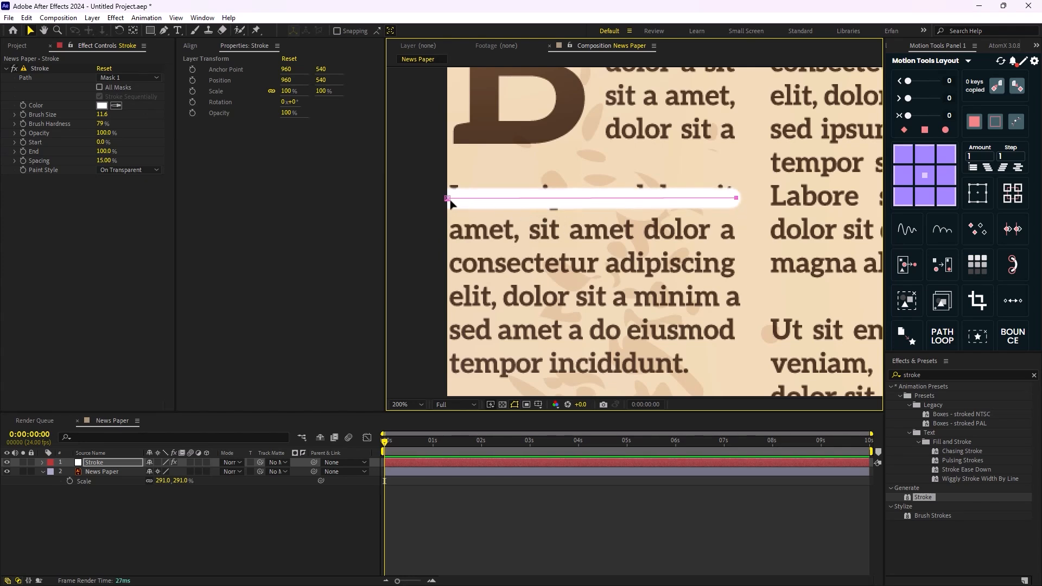
Add two intermediate points to the mask path with the Pen tool, about a quarter and two thirds along it
left_click(164, 30)
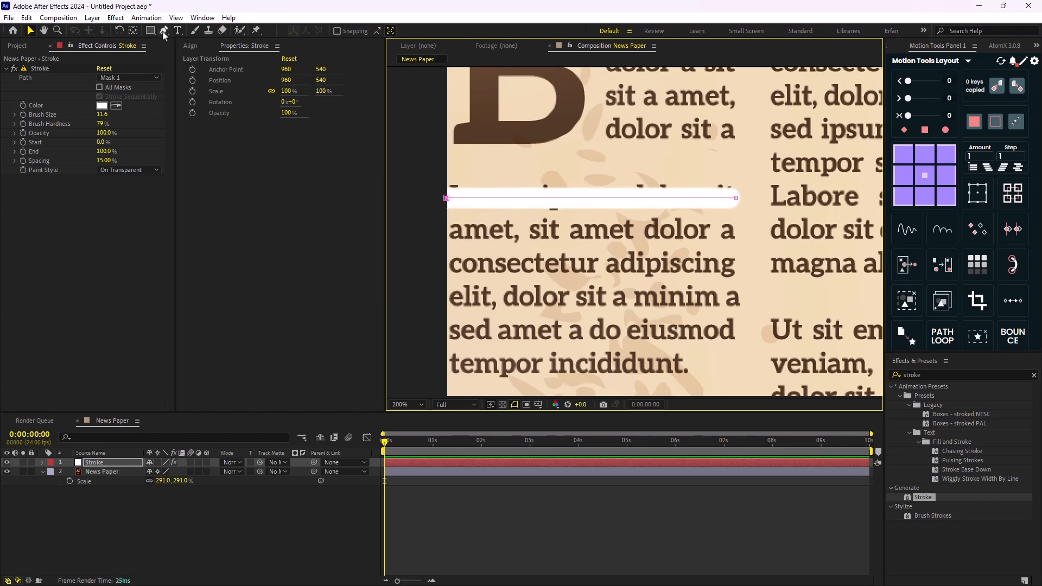
left_click(521, 198)
left_click(644, 198)
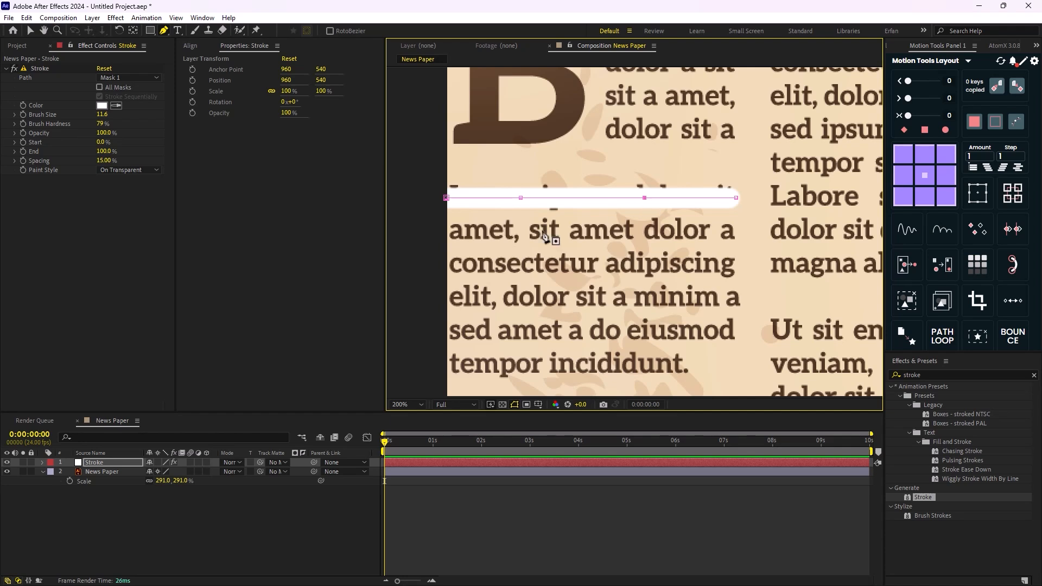
Make the mask path slightly wavy by raising the second point, lowering the third, and adding a lowered point between them
left_click_drag(520, 198, 521, 195)
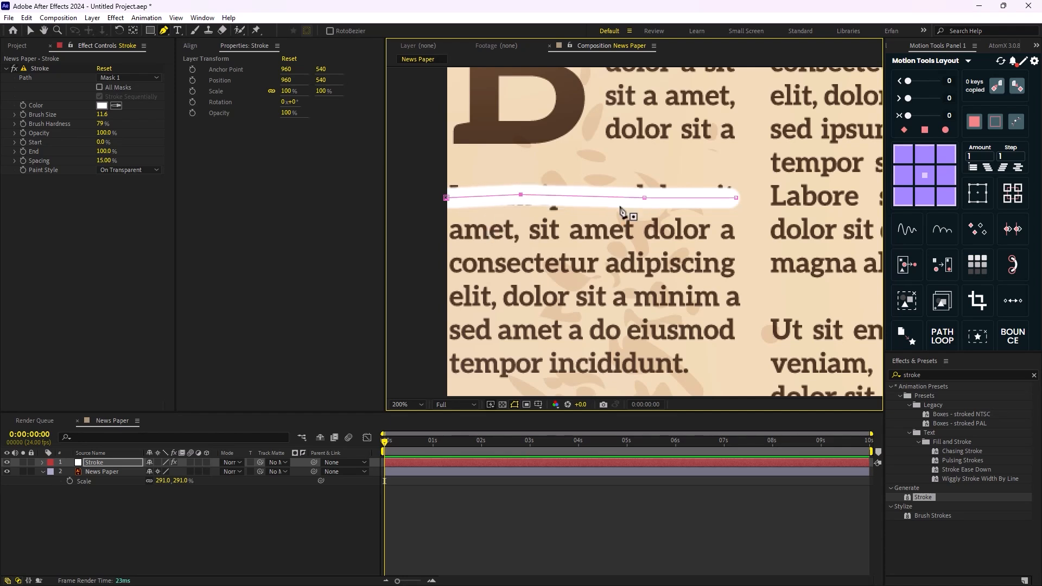
left_click_drag(644, 198, 644, 203)
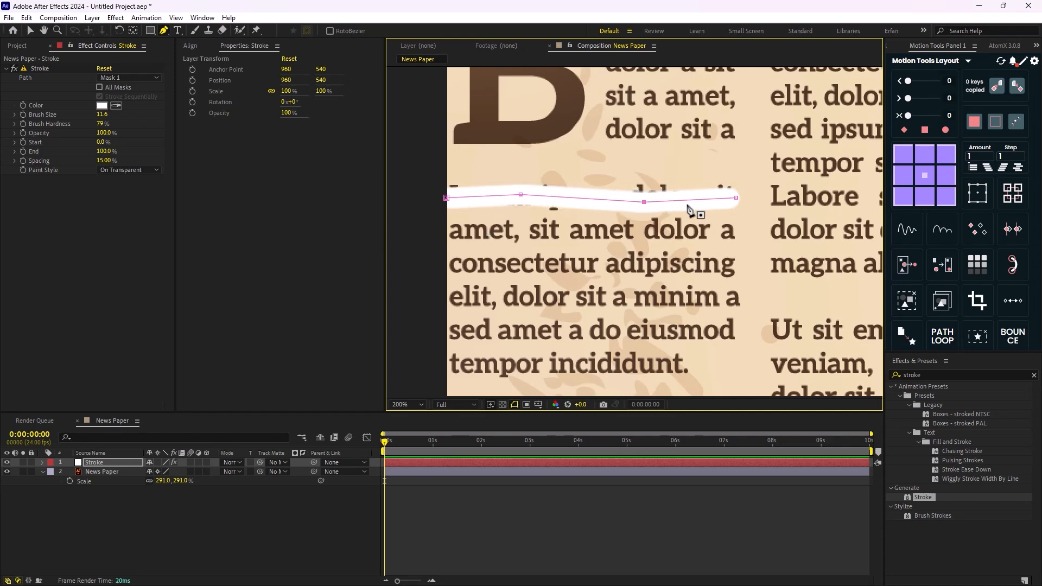
left_click(582, 199)
left_click_drag(583, 203, 584, 203)
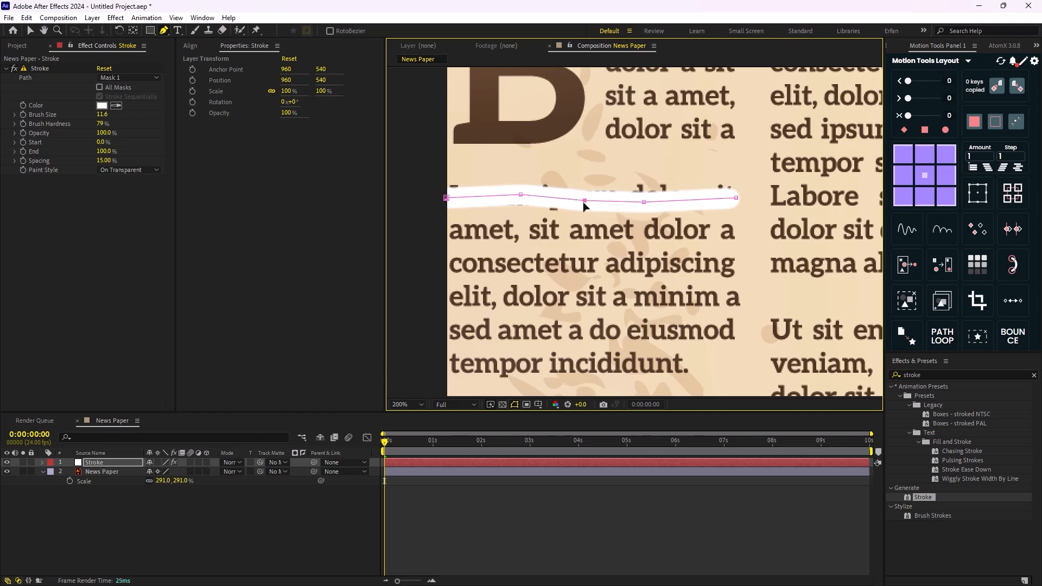
left_click_drag(520, 196, 519, 201)
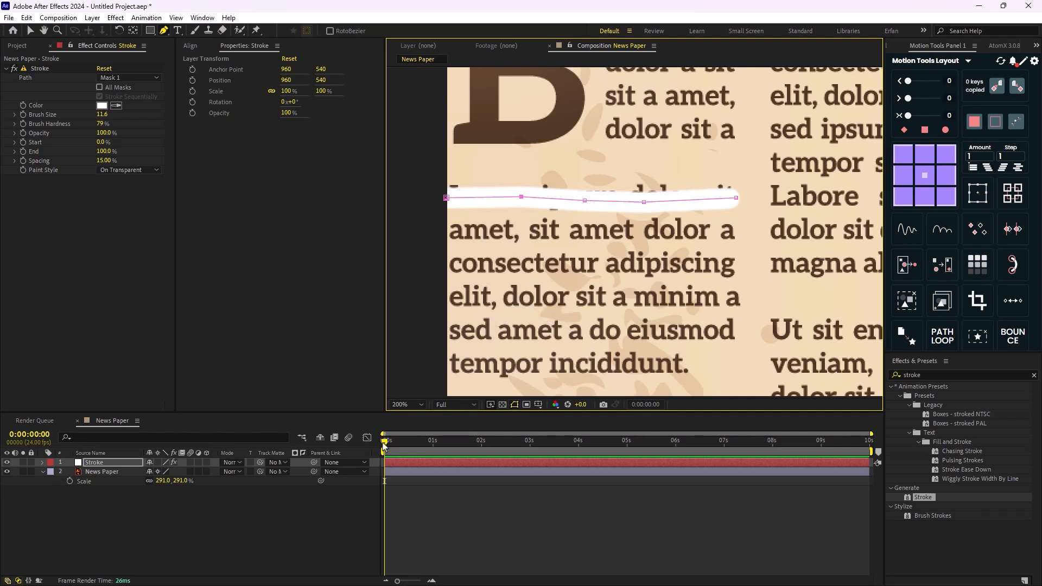
Keyframe the Stroke effect's End at 100%, reveal the keyframe in the timeline, and move it to 3 seconds
left_click_drag(385, 443, 435, 454)
left_click(23, 152)
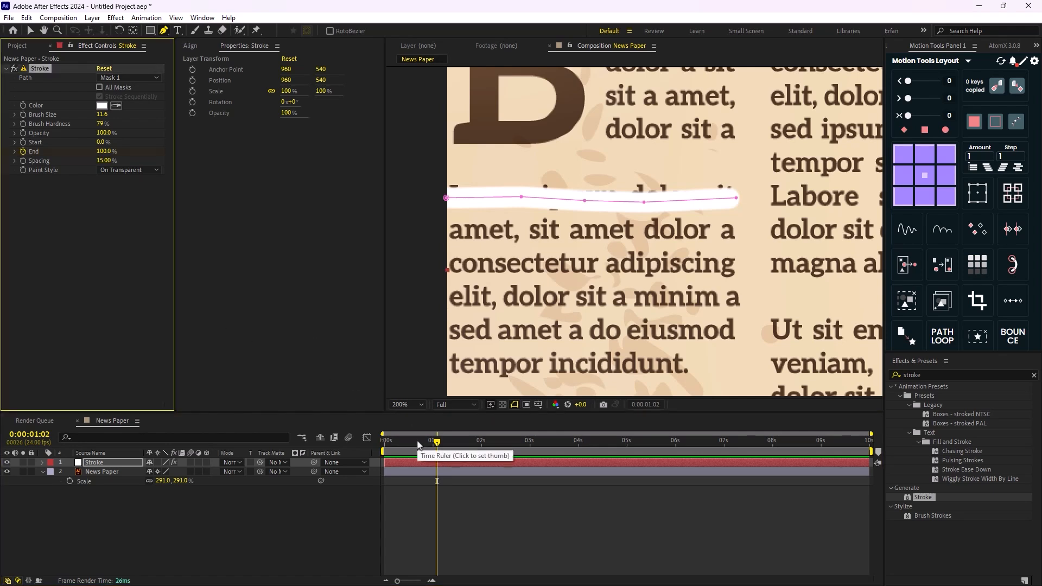
key("u")
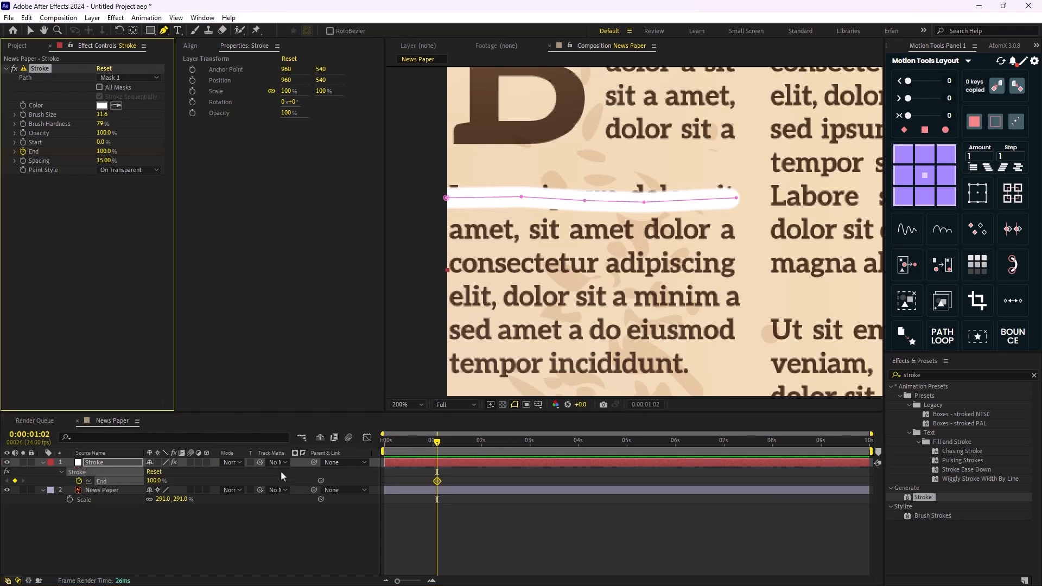
left_click_drag(441, 460, 529, 463)
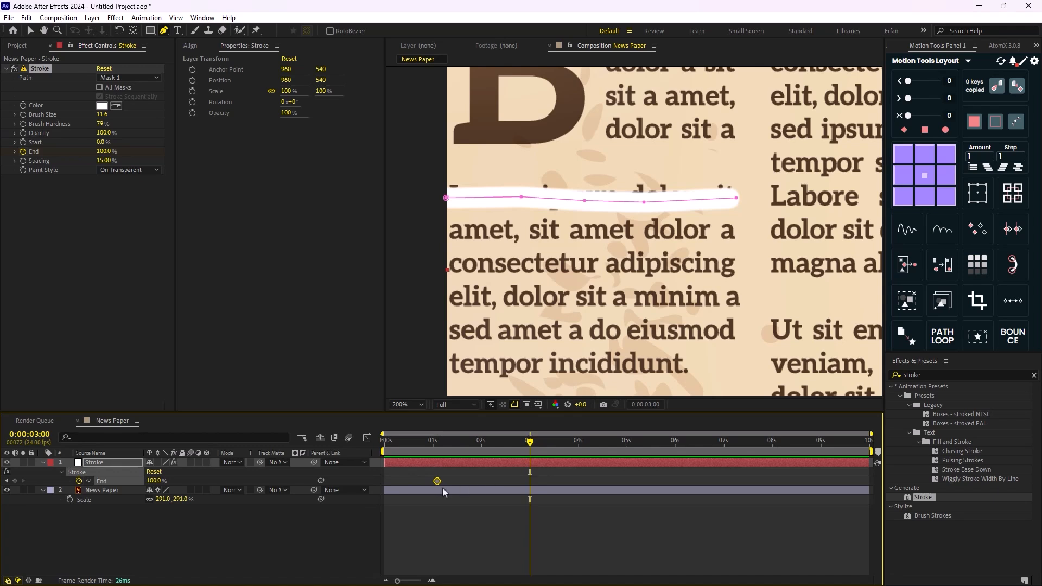
left_click_drag(441, 486, 532, 487)
Set the Stroke effect's End to 0% at 4 seconds
left_click_drag(530, 445, 578, 462)
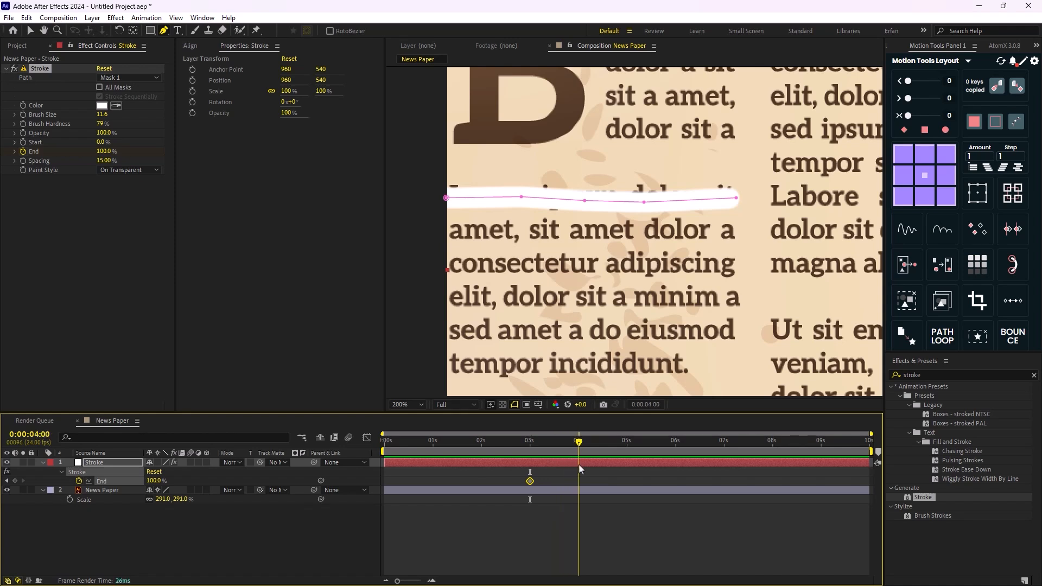
left_click(104, 152)
key("Return")
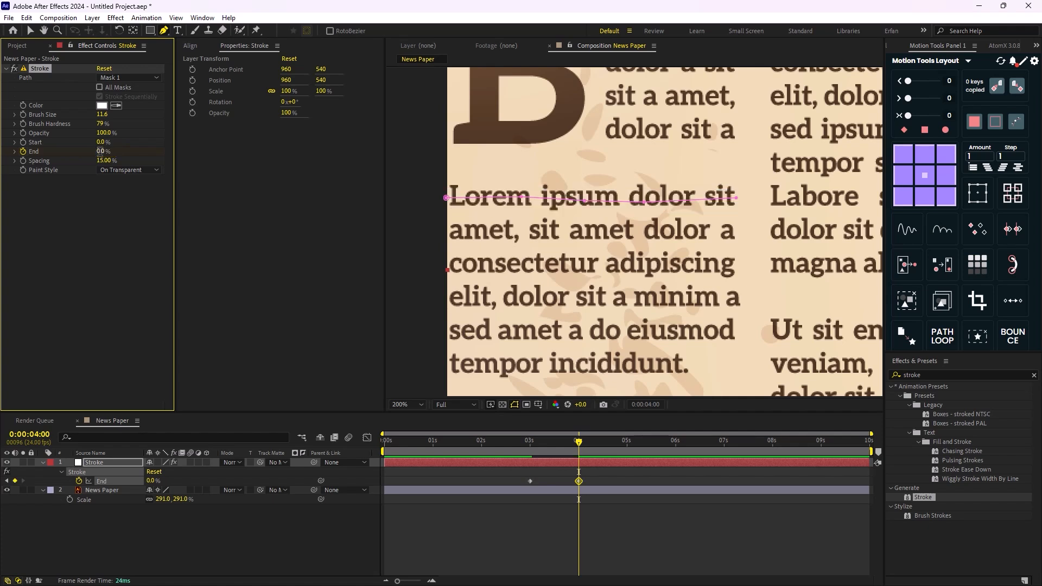
Apply Time-Reverse Keyframes to both End keyframes and scrub through the stroke animation
mouse_move(557, 437)
left_mouse_down()
mouse_move(541, 459)
mouse_move(521, 458)
mouse_move(580, 459)
left_mouse_up()
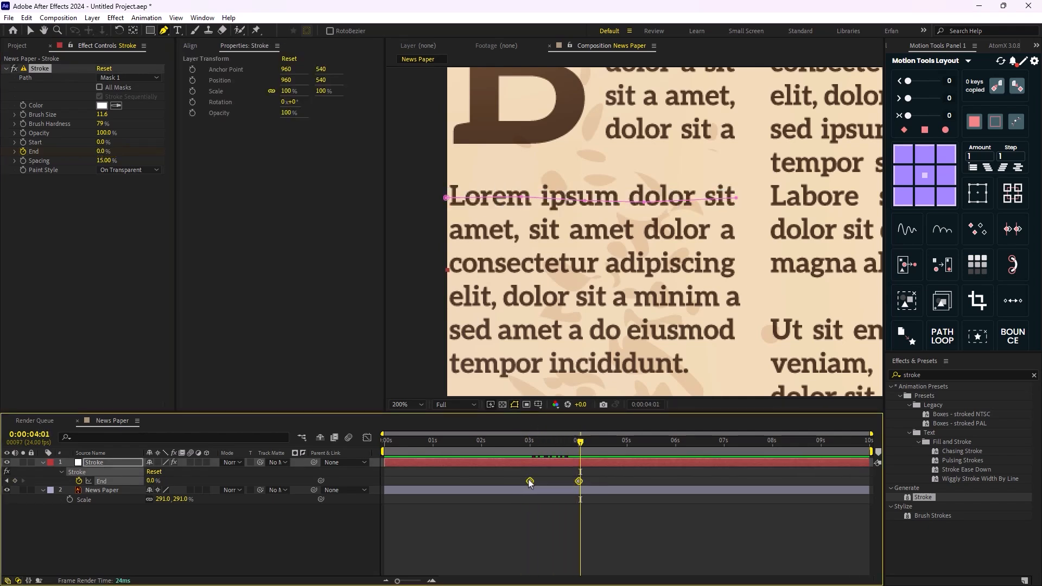
right_click(529, 481)
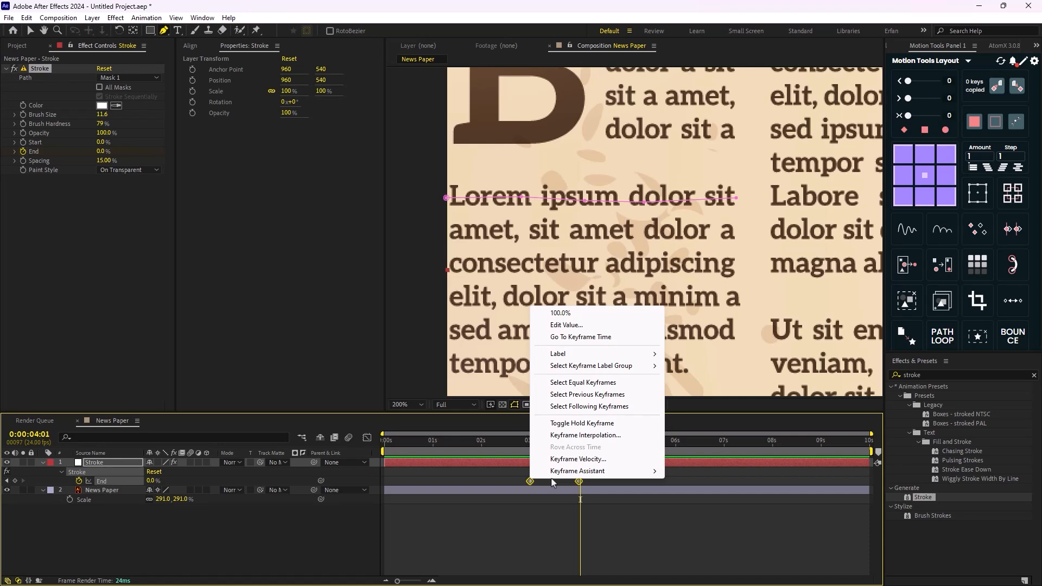
mouse_move(578, 478)
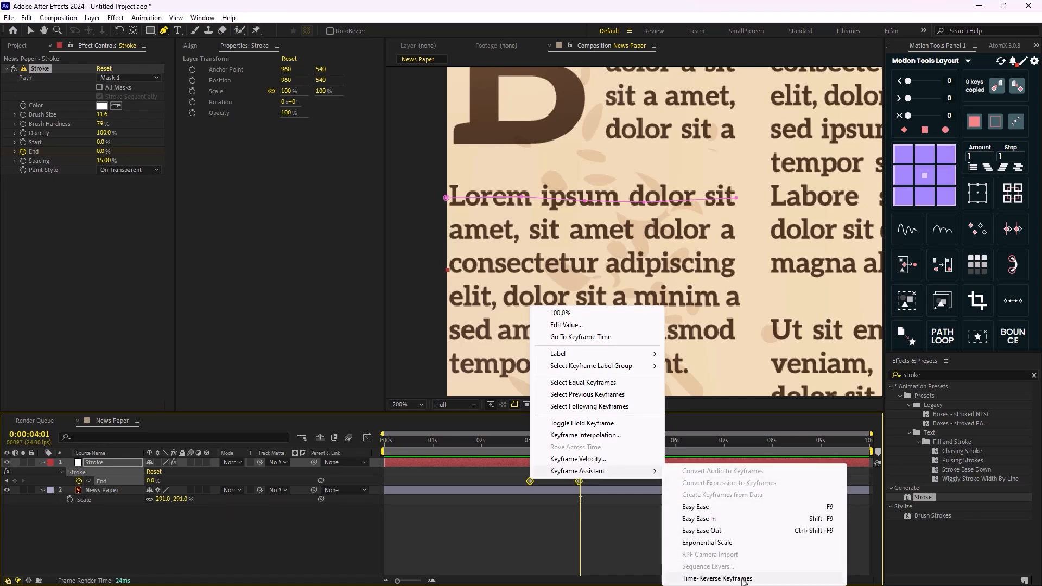
left_click(716, 577)
mouse_move(570, 445)
left_mouse_down()
mouse_move(512, 460)
mouse_move(598, 473)
mouse_move(600, 492)
mouse_move(605, 481)
mouse_move(497, 493)
left_mouse_up()
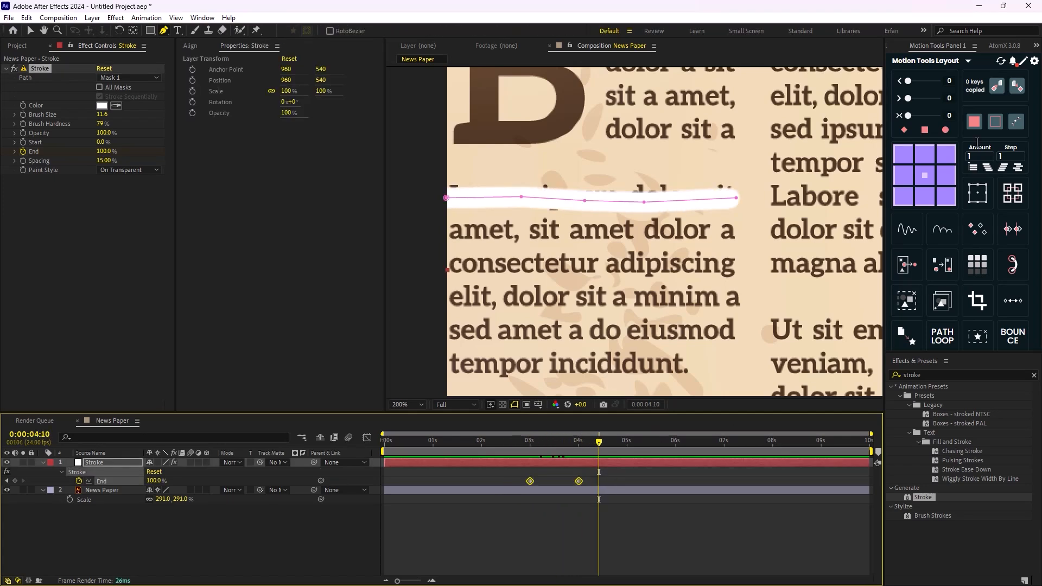
Ease both End keyframes to 75 in and out with Motion Tools and preview the stroke animation
left_click(949, 116)
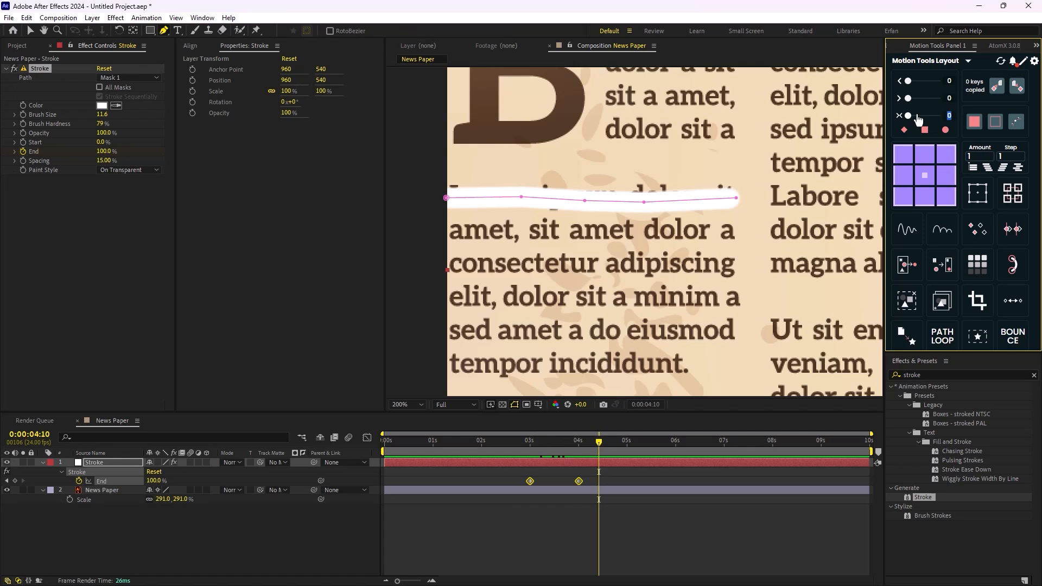
left_click_drag(917, 118, 931, 116)
left_click_drag(591, 452, 491, 467)
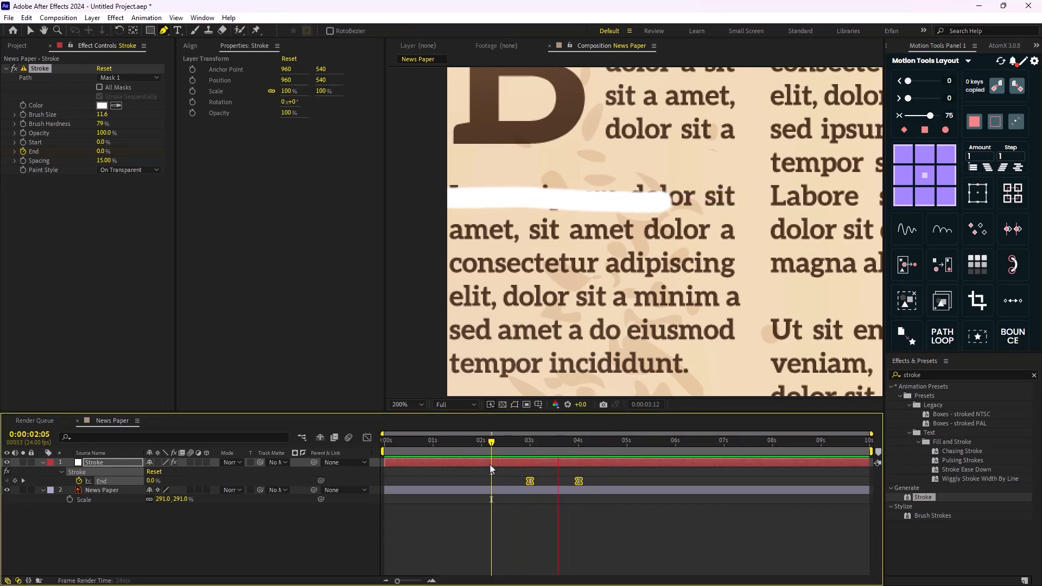
key("space")
mouse_move(604, 437)
left_mouse_down()
mouse_move(506, 464)
mouse_move(591, 483)
left_mouse_up()
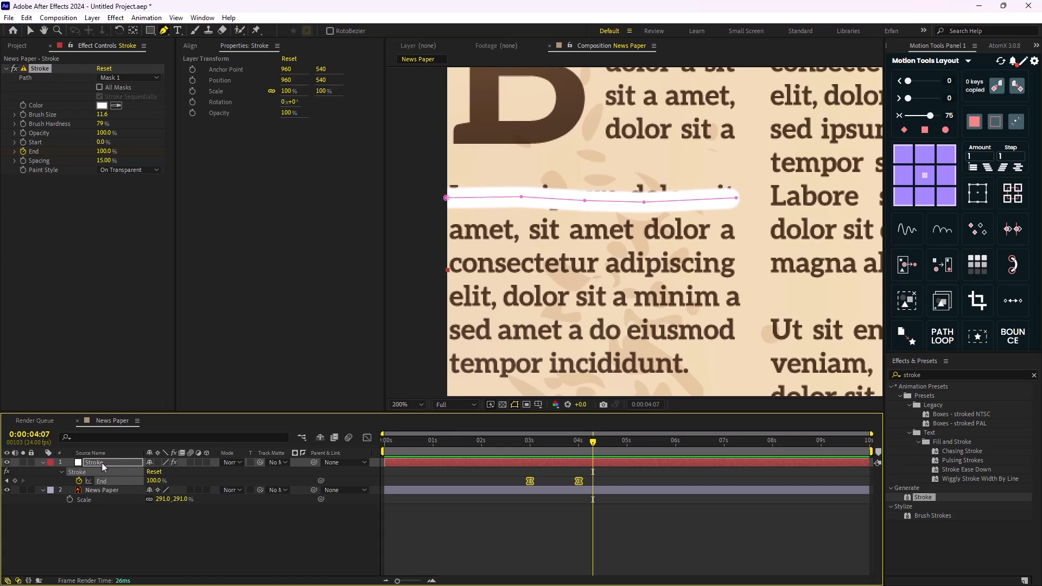
Set the Stroke layer's blending mode to Multiply and check it around the 4-second mark
left_click(230, 462)
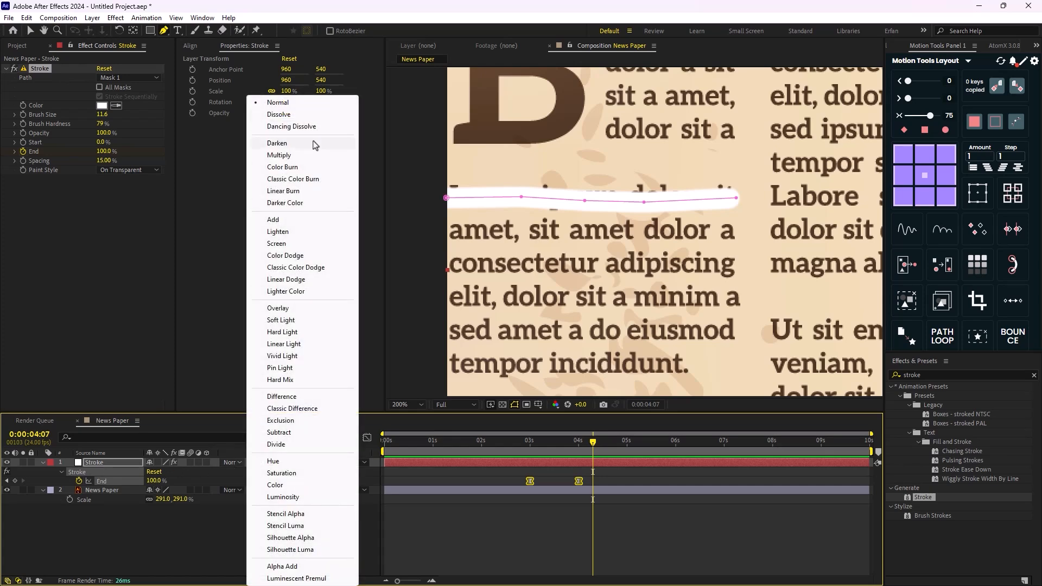
left_click(282, 155)
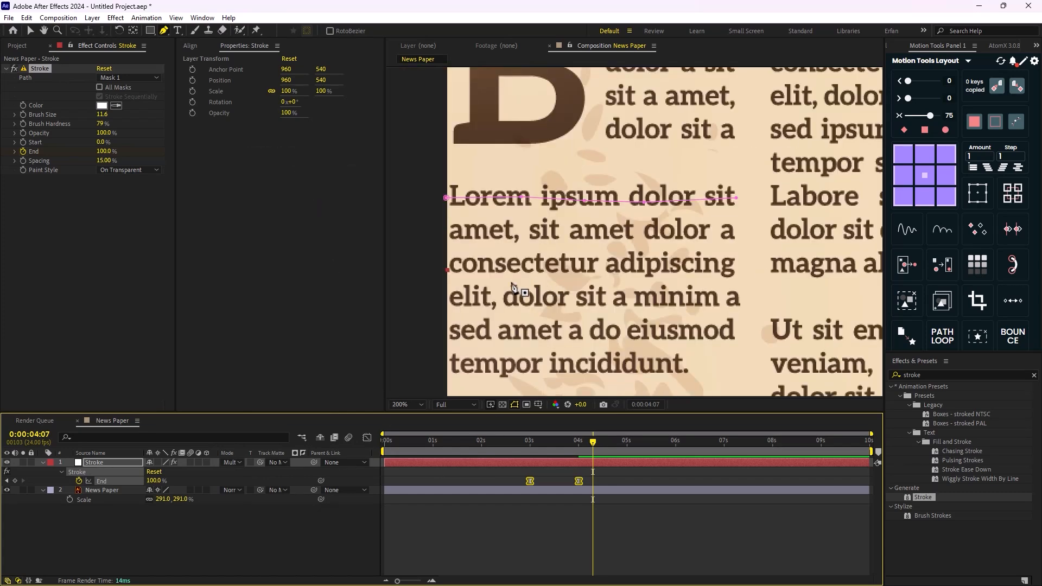
left_click(576, 442)
left_click_drag(574, 443, 586, 444)
Set the Stroke effect's color to pinkish red FF144B and scrub through the highlight animation
left_click(102, 105)
mouse_move(635, 309)
left_mouse_down()
mouse_move(630, 293)
mouse_move(642, 297)
left_mouse_up()
left_click(667, 305)
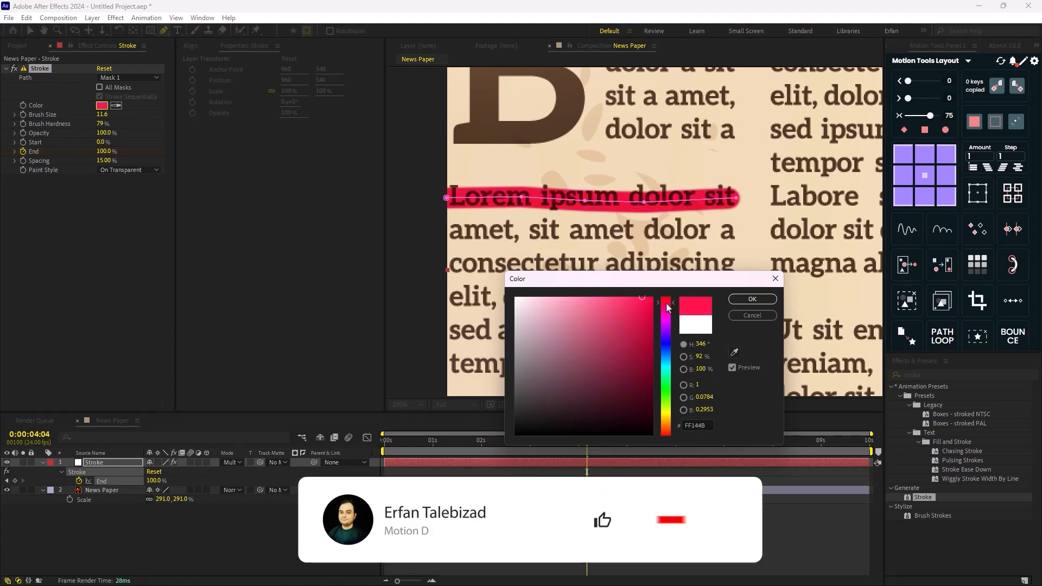
left_click(752, 299)
left_click(601, 439)
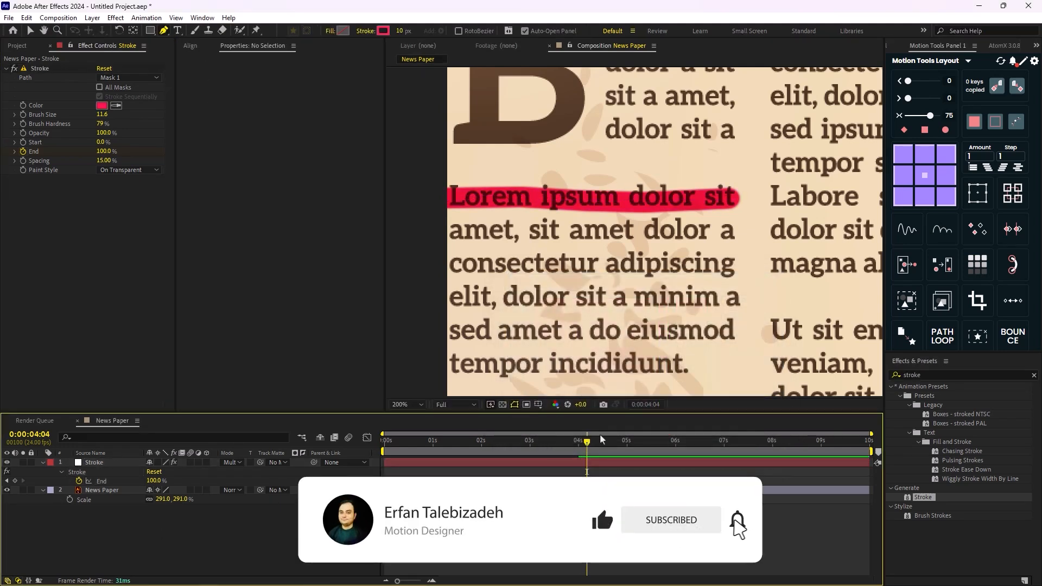
mouse_move(601, 440)
left_mouse_down()
mouse_move(521, 453)
mouse_move(610, 460)
left_mouse_up()
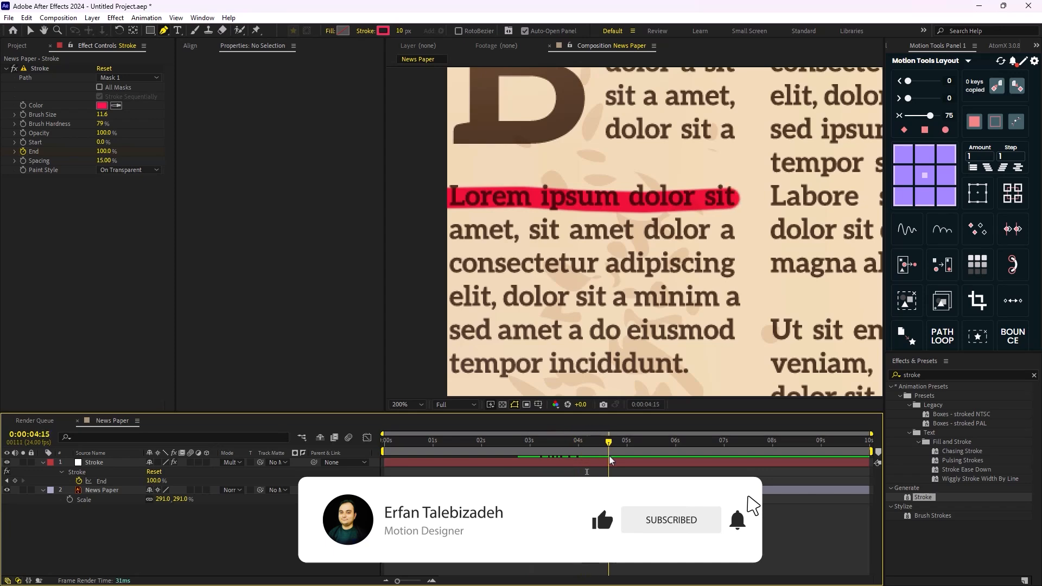
Switch to the Selection tool and collapse the Stroke layer's properties in the timeline
scroll(618, 285, "down", 2)
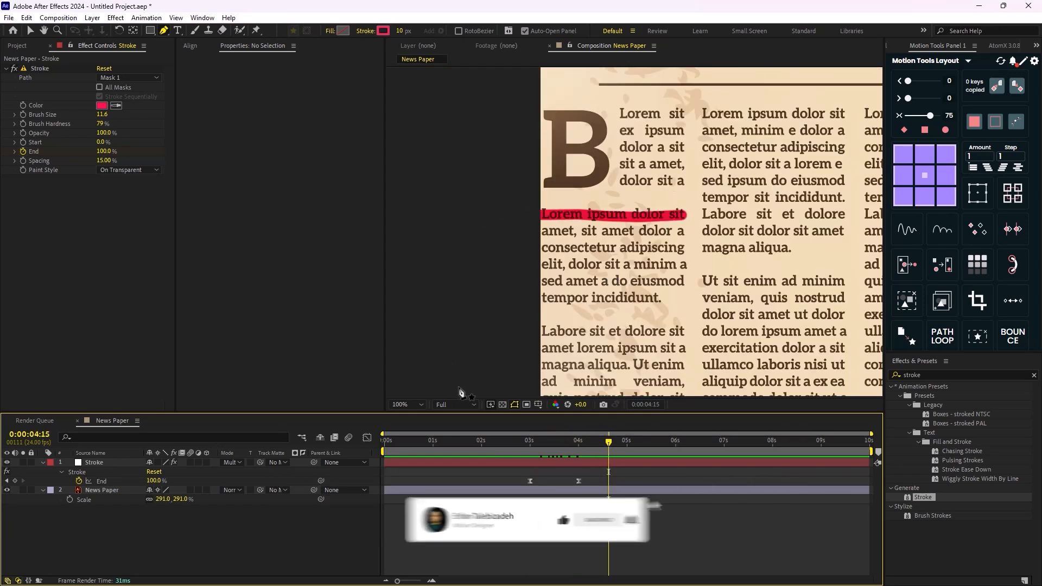
scroll(637, 250, "down", 2)
key("v")
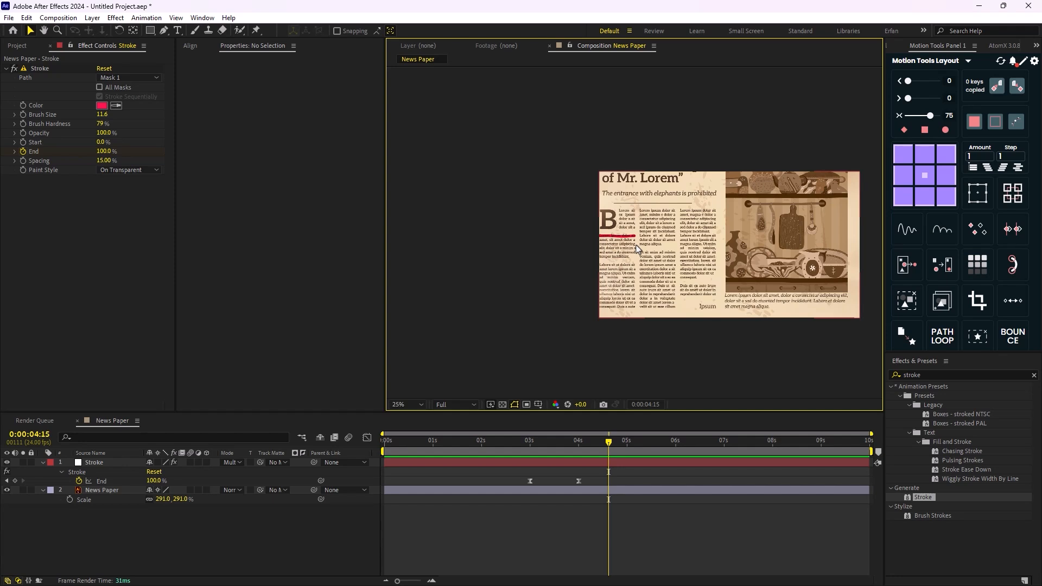
scroll(616, 282, "up", 2)
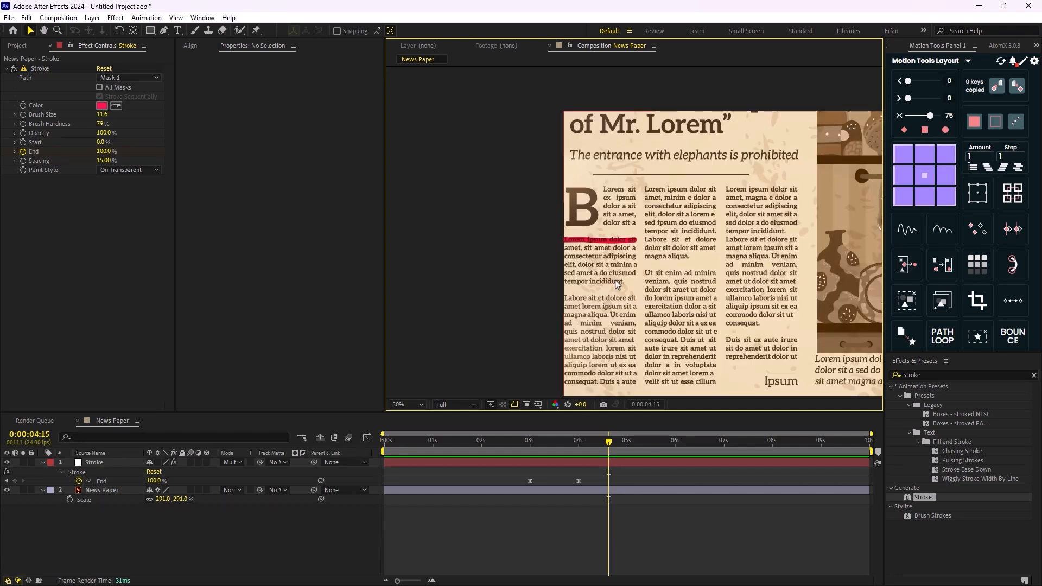
scroll(617, 283, "down", 2)
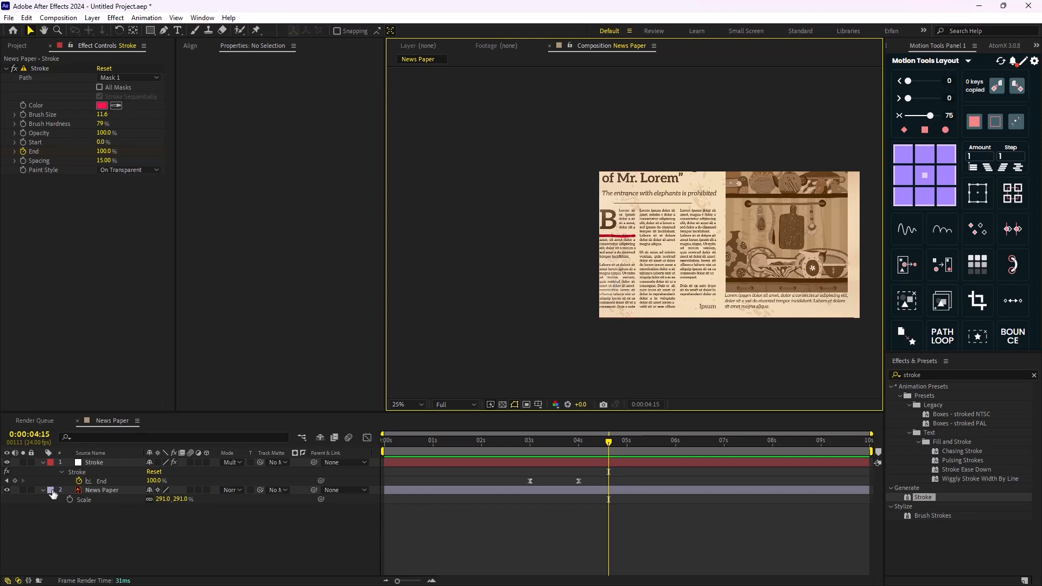
left_click(43, 464)
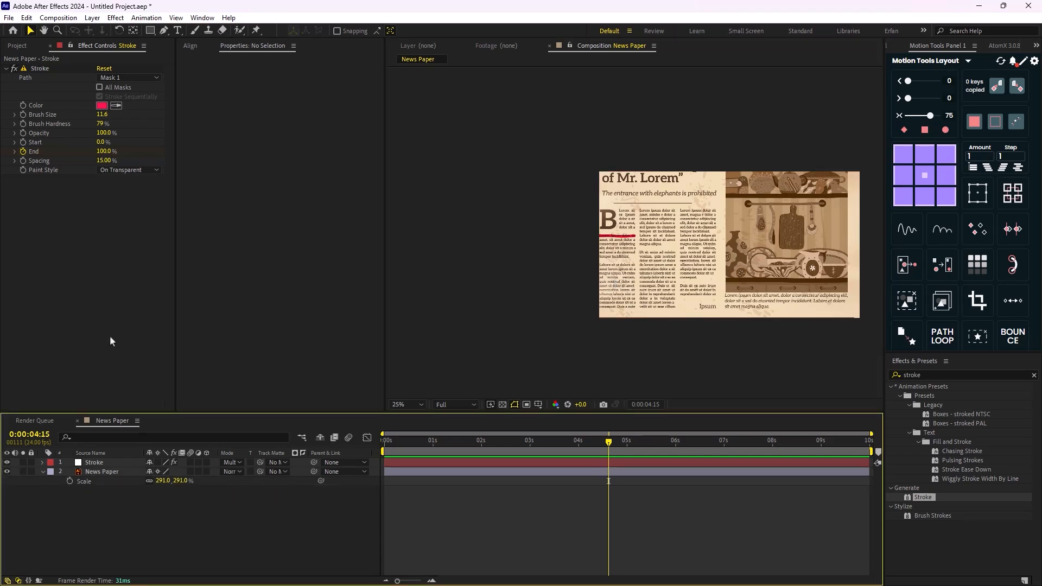
Create a 1920 x 1080, 24 fps, 10-second composition named Main and place the News Paper composition in it
left_click(25, 48)
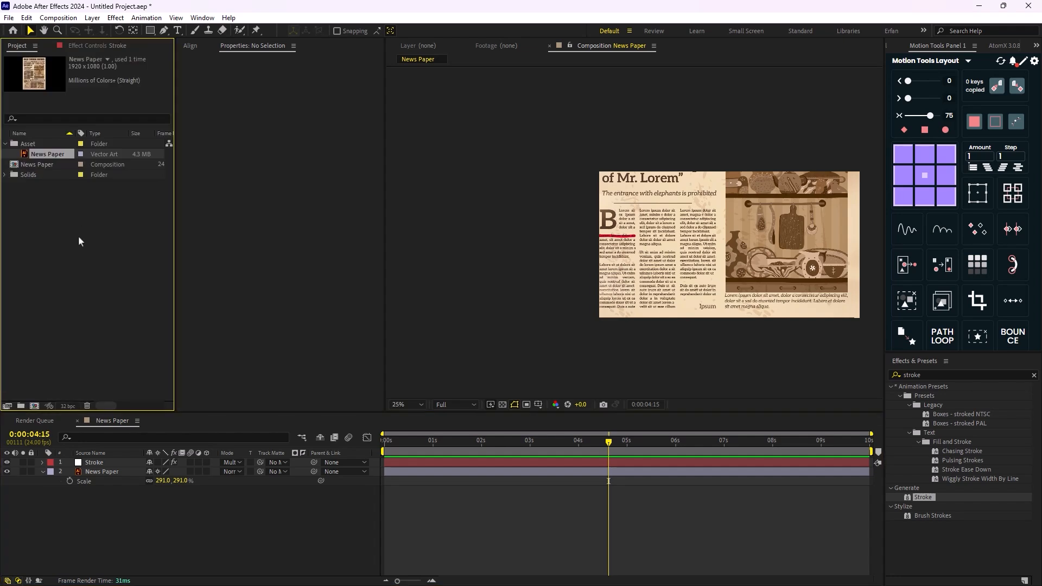
right_click(81, 239)
left_click(116, 243)
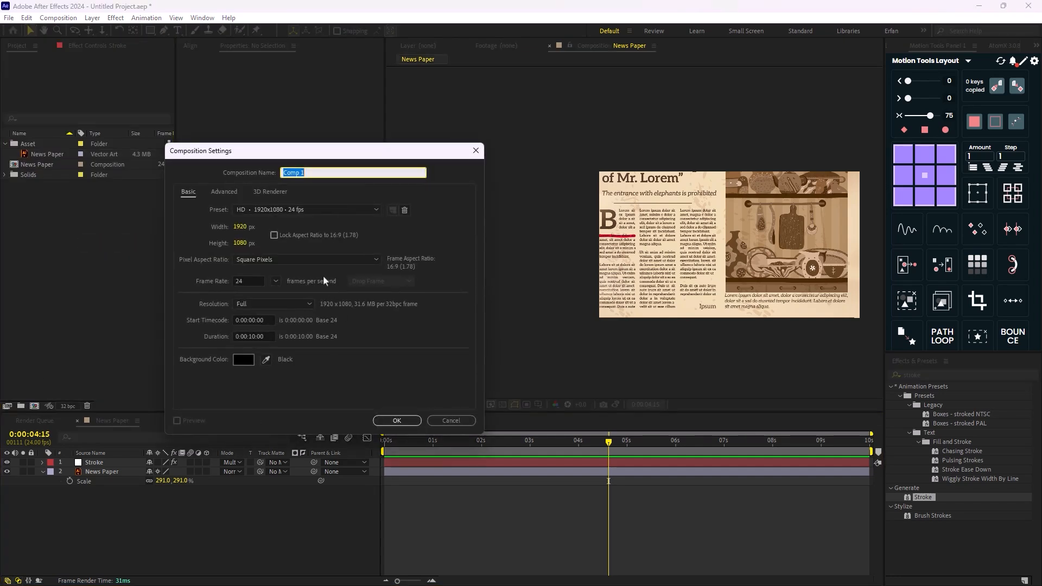
type("Main")
key("Return")
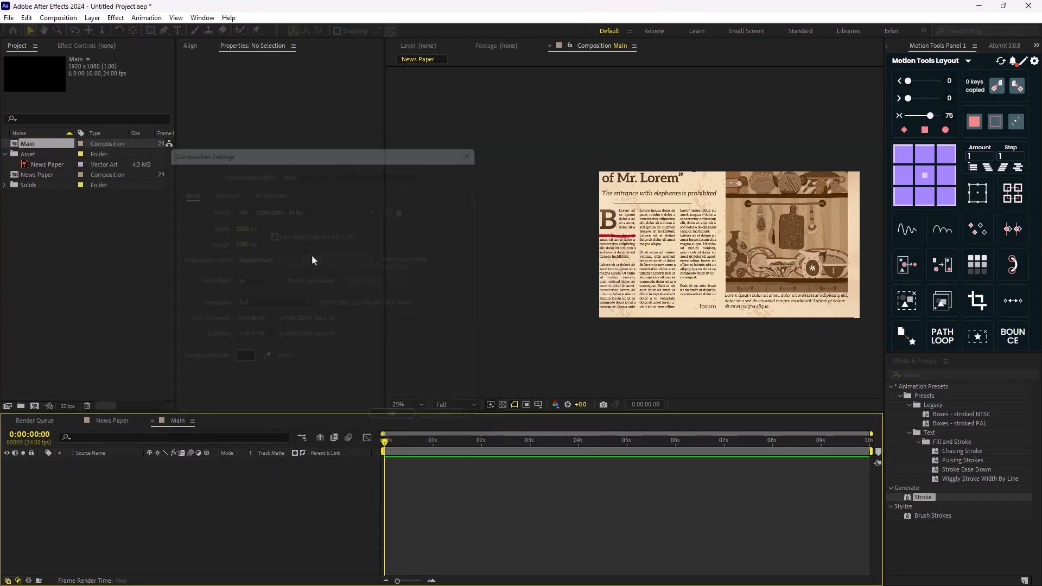
left_click_drag(43, 174, 635, 237)
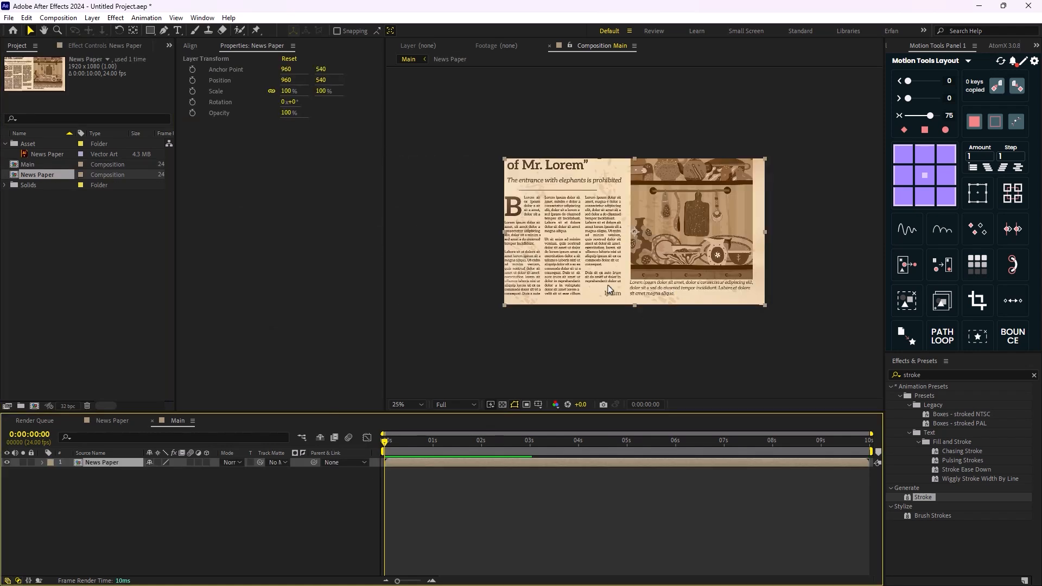
Add a composition marker at 3 seconds in Main with the comment "Text"
left_click_drag(392, 439, 531, 475)
left_click_drag(879, 456, 529, 455)
double_click(534, 451)
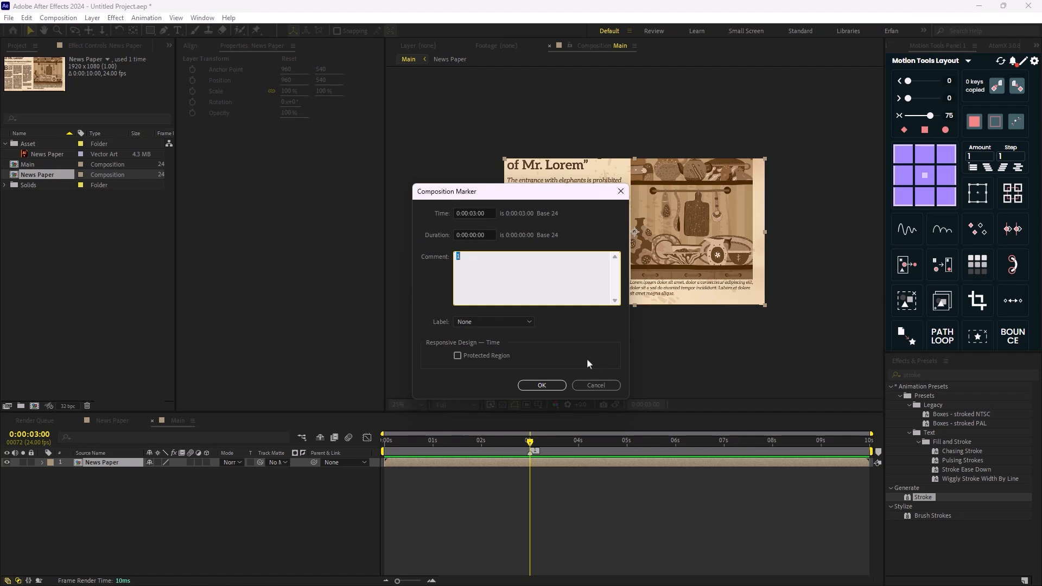
type("Text")
left_click(542, 385)
key("period")
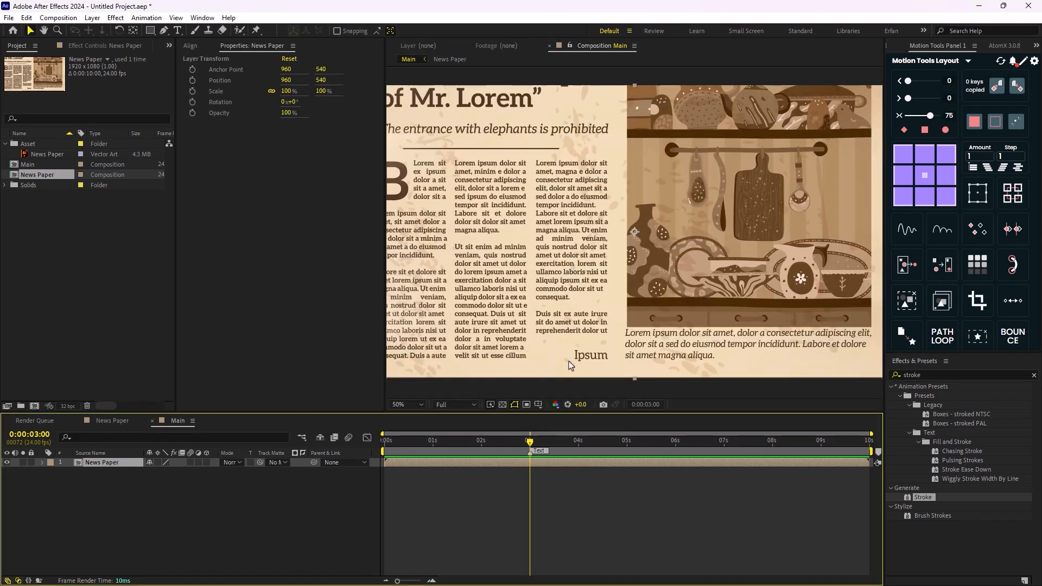
Return to the start of the Main composition and add a one-node camera with the 50mm preset
left_click_drag(530, 436, 521, 436)
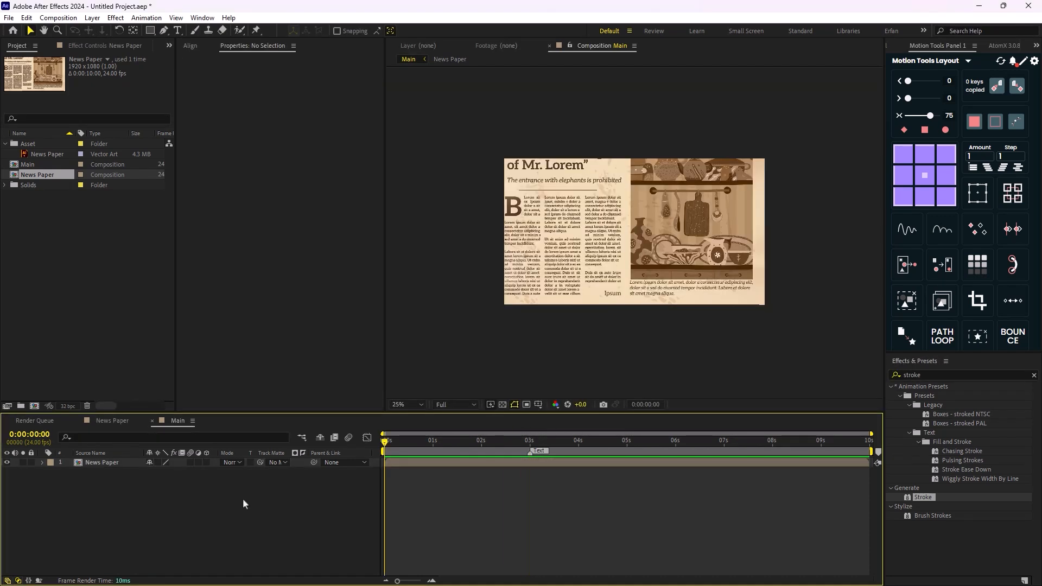
right_click(188, 496)
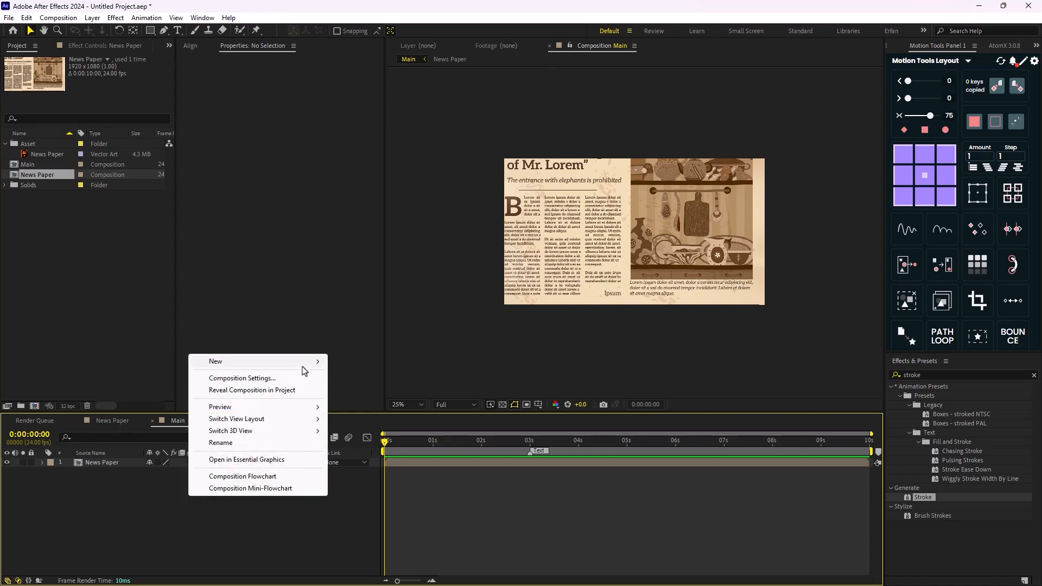
mouse_move(305, 367)
left_click(369, 414)
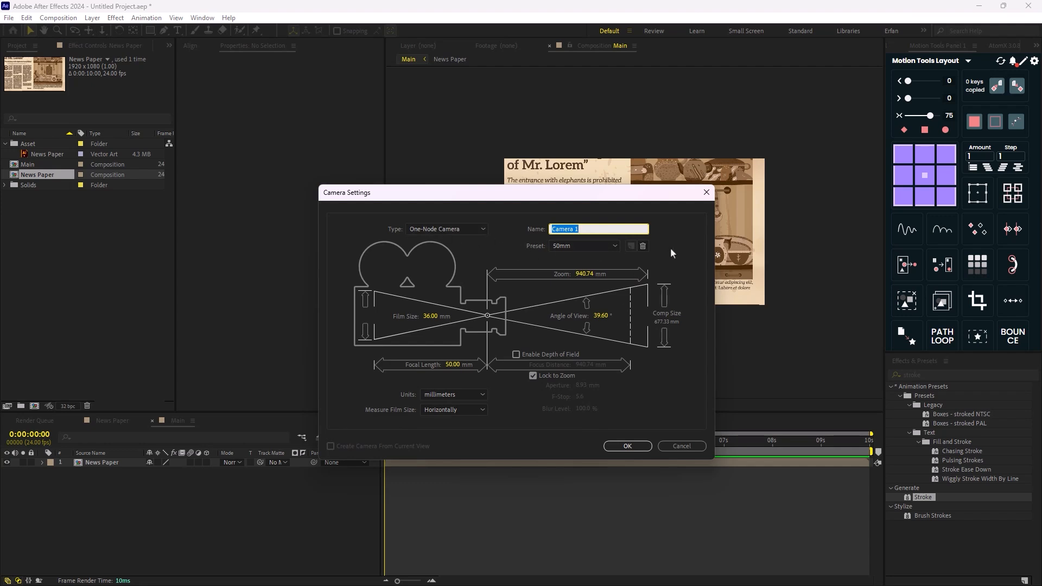
left_click(628, 448)
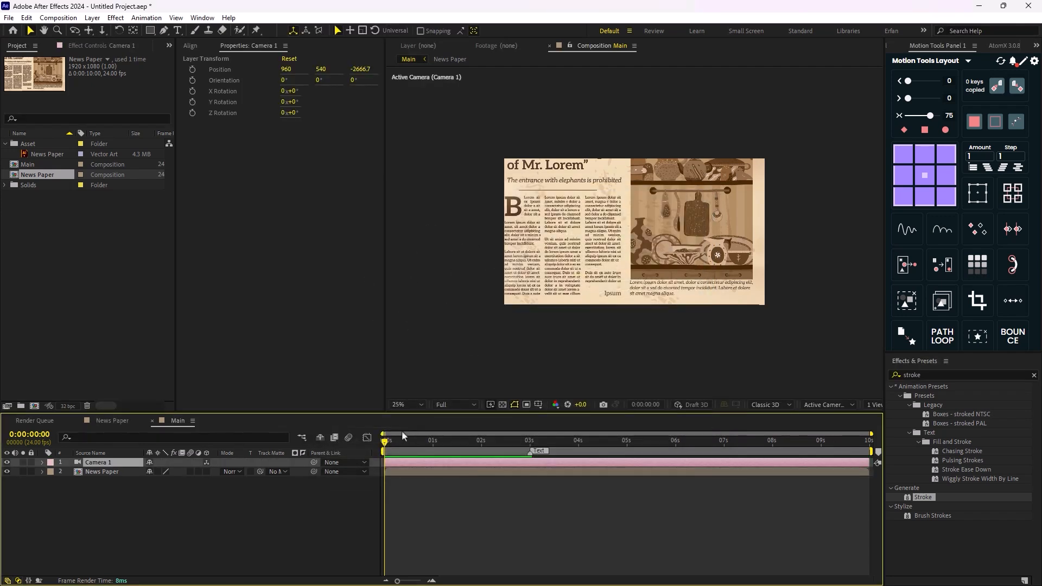
left_click(205, 510)
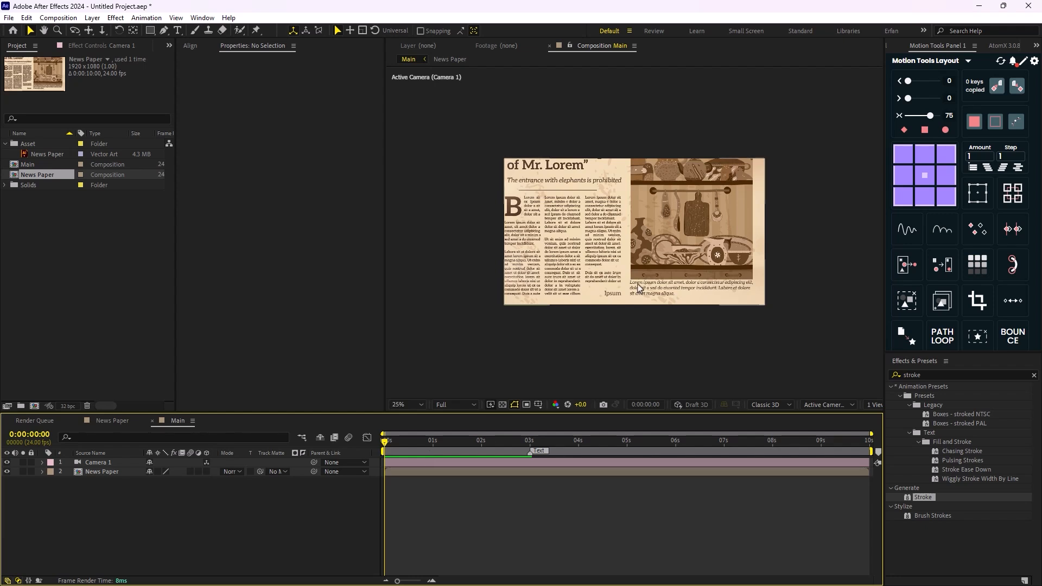
Make the News Paper layer in Main a 3D layer
left_click(112, 473)
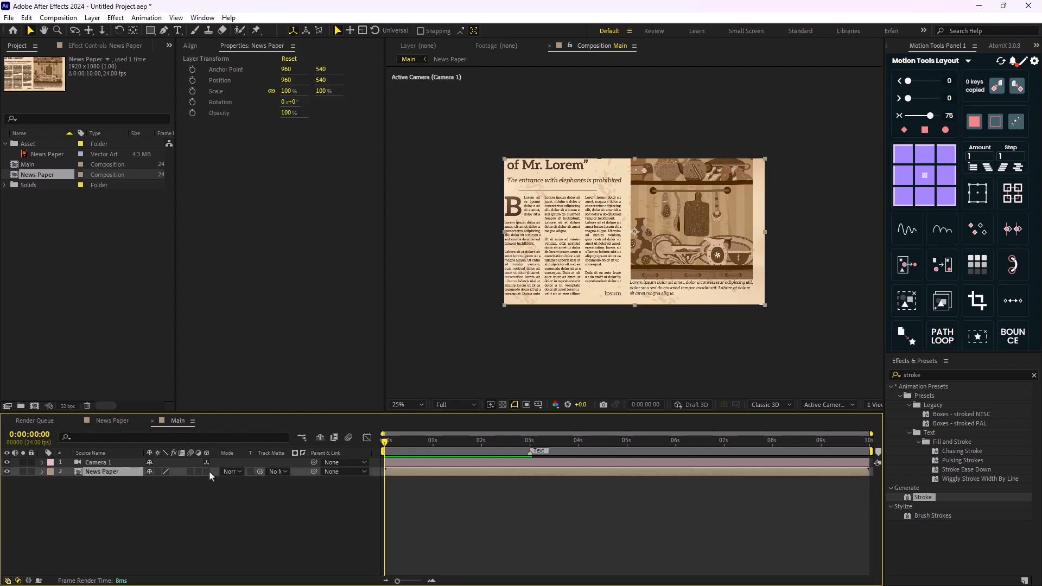
left_click(207, 471)
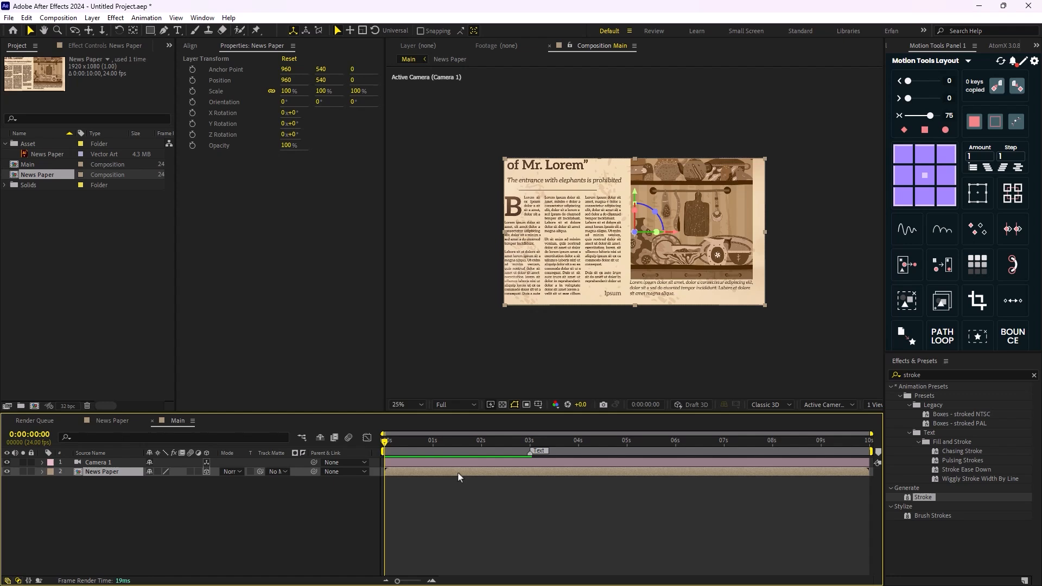
scroll(639, 294, "up", 1)
scroll(639, 294, "down", 1)
Set the camera's X Rotation and Y Rotation both to 4°
left_click(639, 294, "alt")
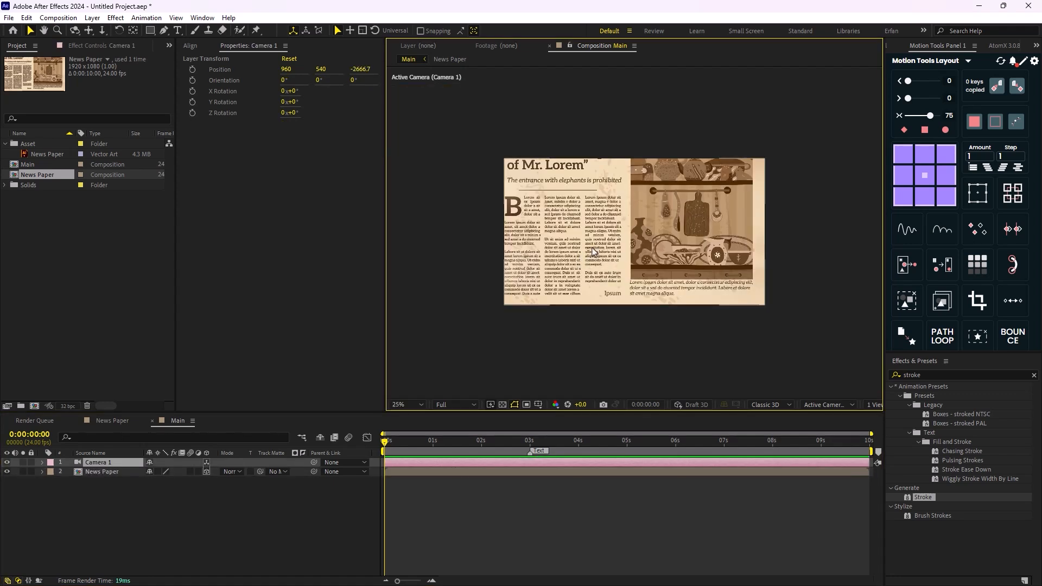
left_click(41, 462)
left_click(52, 472)
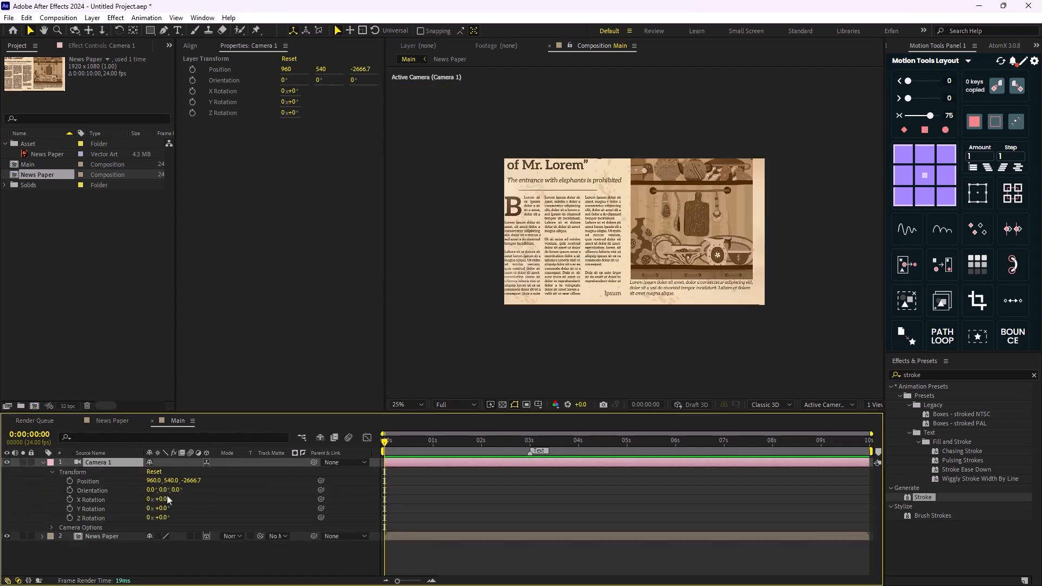
left_click_drag(165, 508, 165, 500)
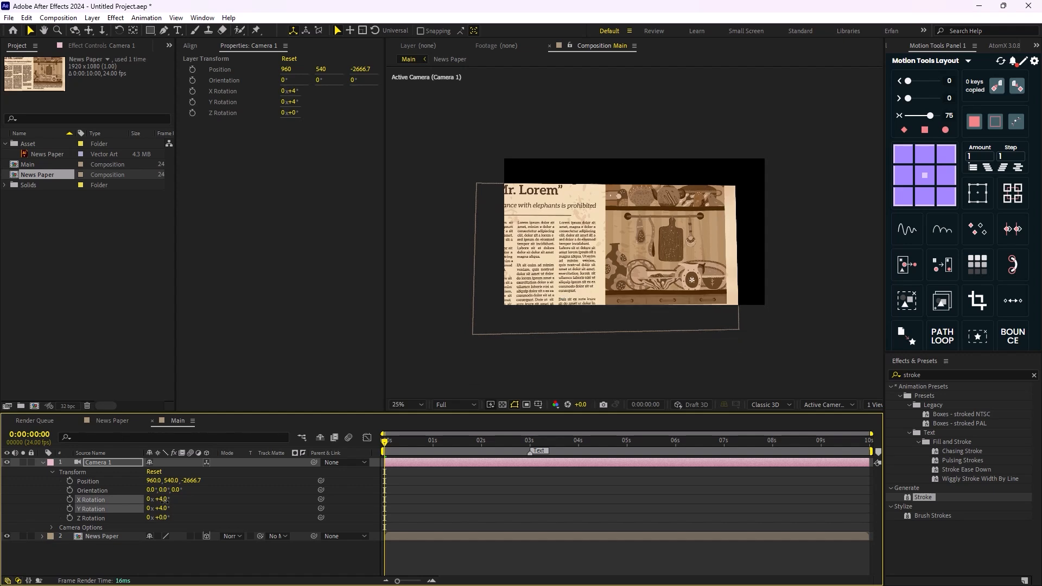
Tilt the News Paper layer to an X Rotation of -30°, leaving its Y Rotation at 0°
left_click(103, 536)
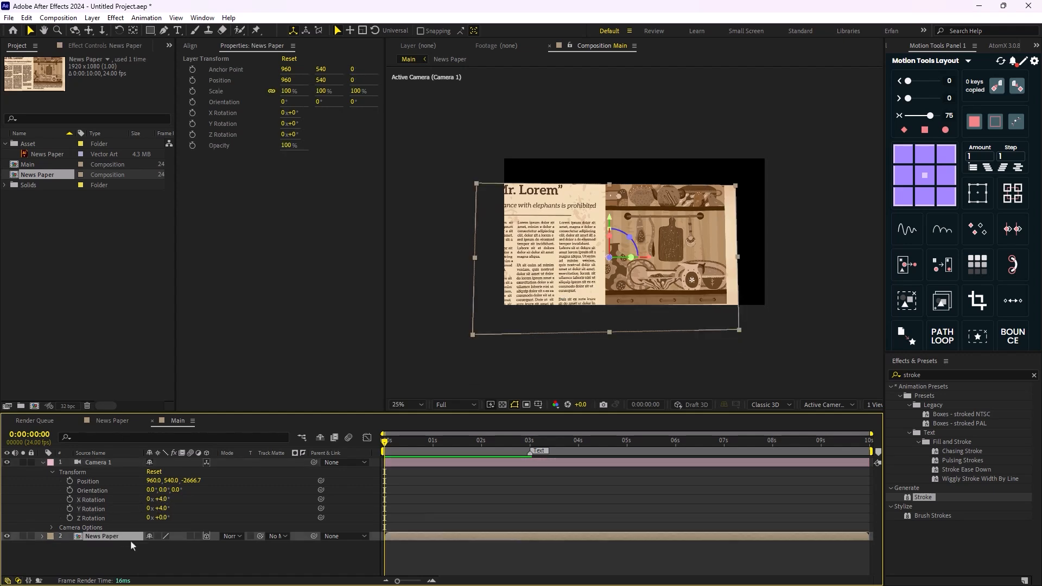
left_click(40, 537)
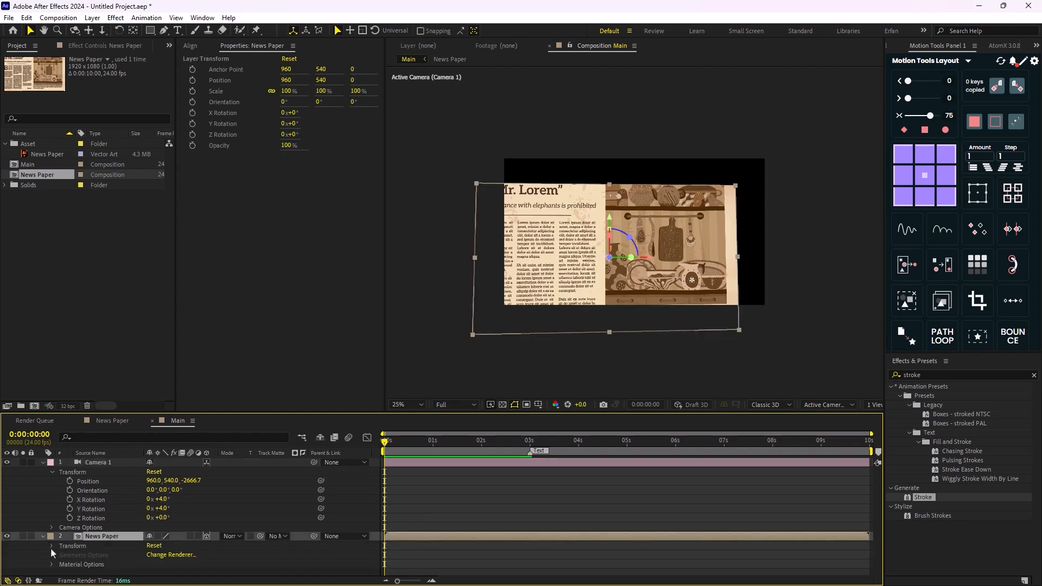
scroll(168, 548, "down", 3)
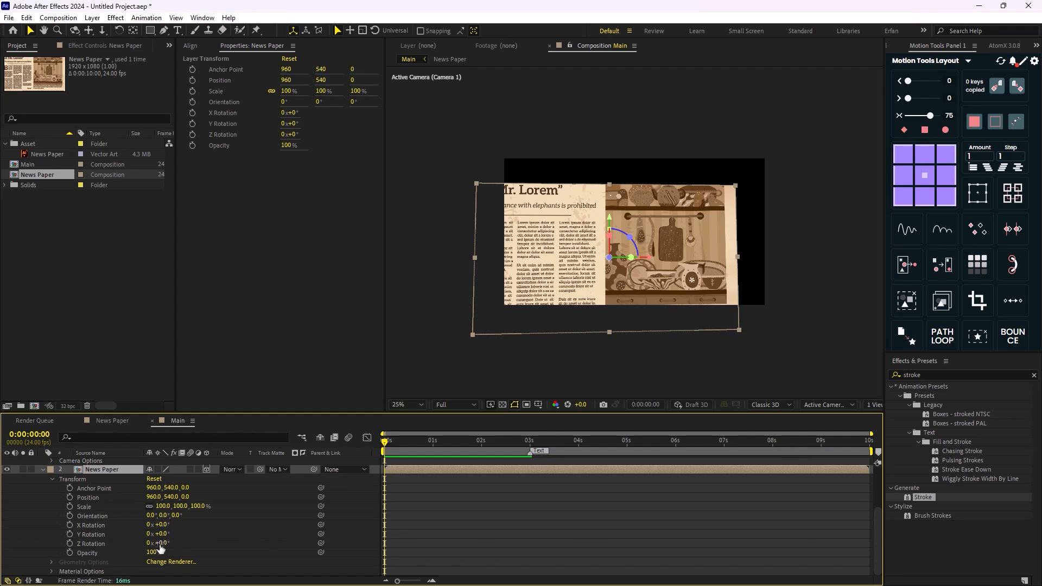
mouse_move(165, 538)
left_mouse_down()
mouse_move(203, 538)
mouse_move(163, 535)
mouse_move(157, 544)
mouse_move(154, 525)
mouse_move(134, 530)
mouse_move(157, 534)
left_mouse_up()
key("ctrl+z")
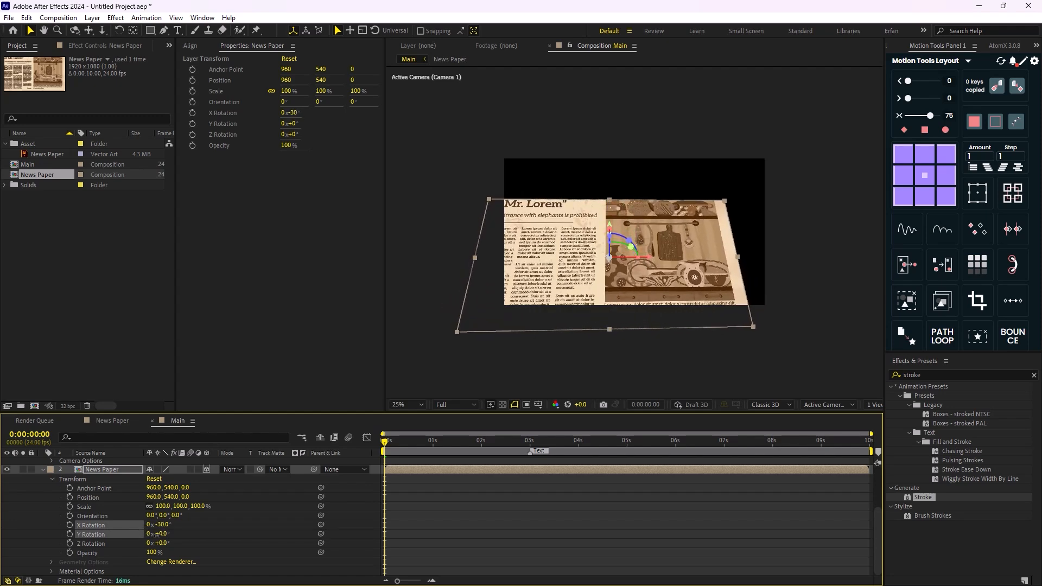
Move the News Paper layer to about 1141, 523, 10 and scale it uniformly to 189%
left_click_drag(651, 260, 674, 261)
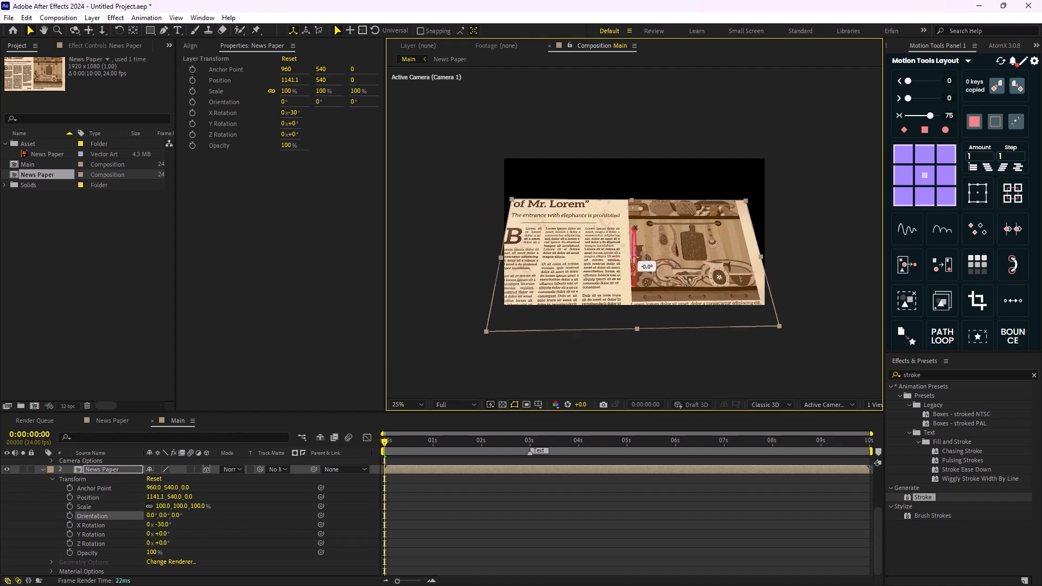
left_click_drag(634, 227, 633, 221)
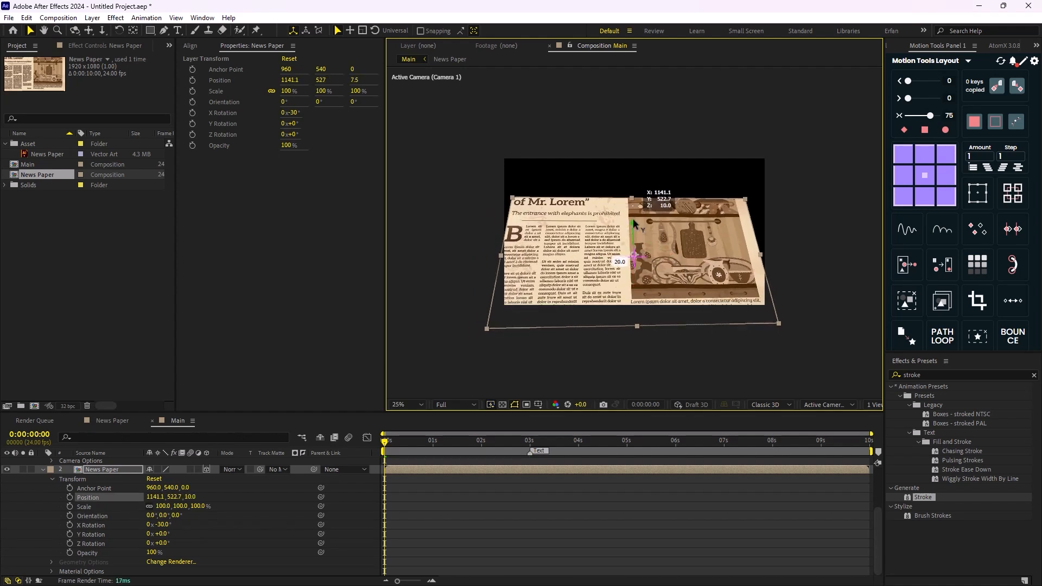
left_click(109, 473)
key("s")
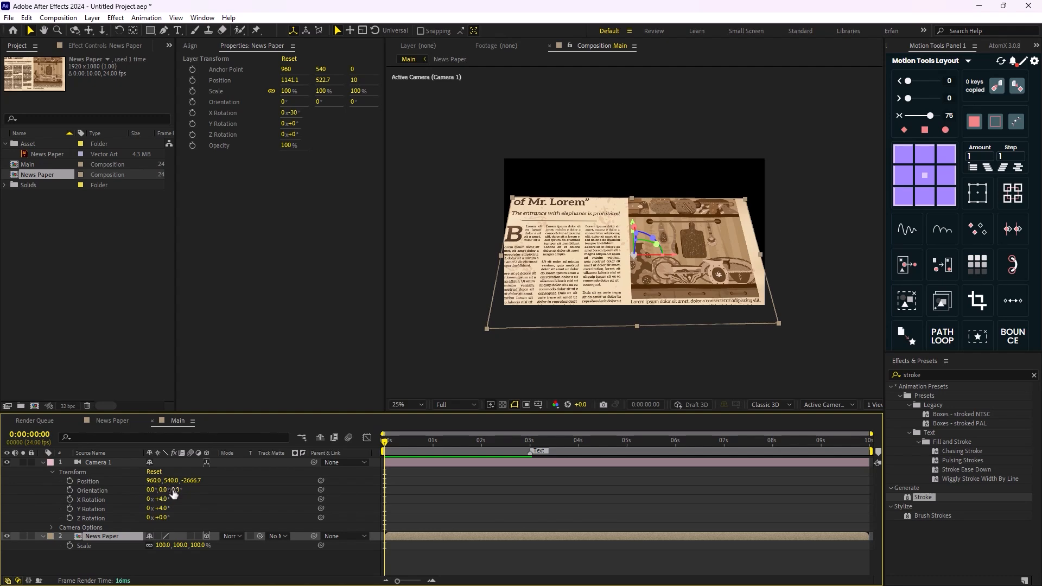
key("s")
key("s")
left_click_drag(182, 546, 234, 542)
Pan the camera to about 118, 1198, -2562 to frame the lower text columns and the word Ipsum
left_click(103, 462)
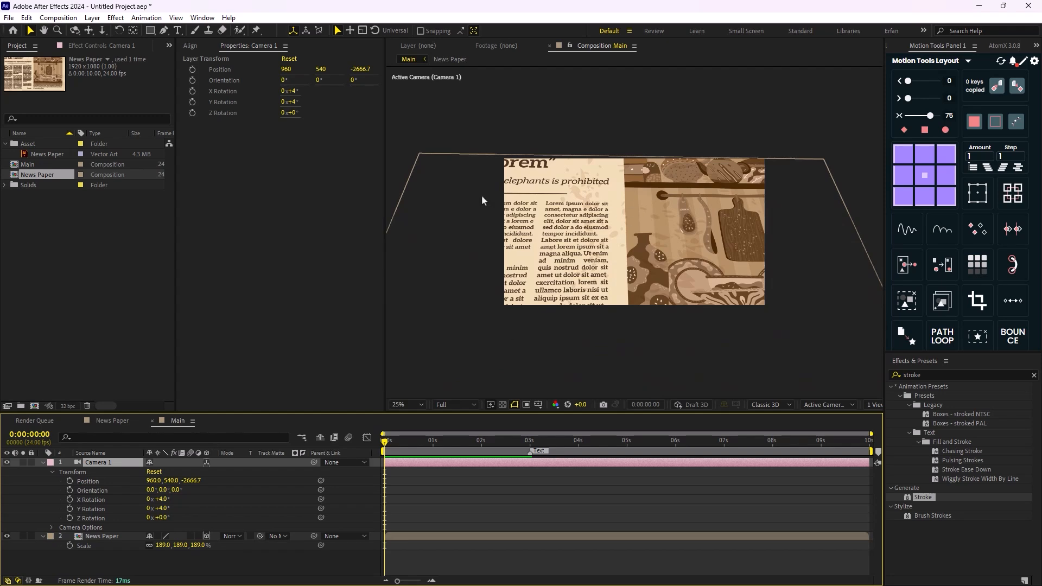
left_click(87, 30)
left_click_drag(605, 202, 677, 202)
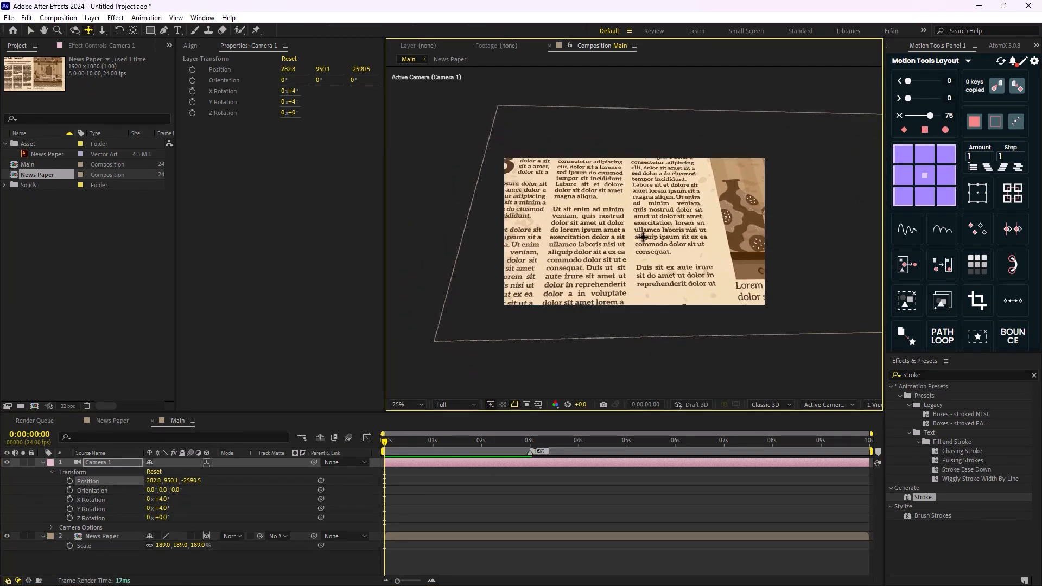
left_click_drag(643, 237, 667, 205)
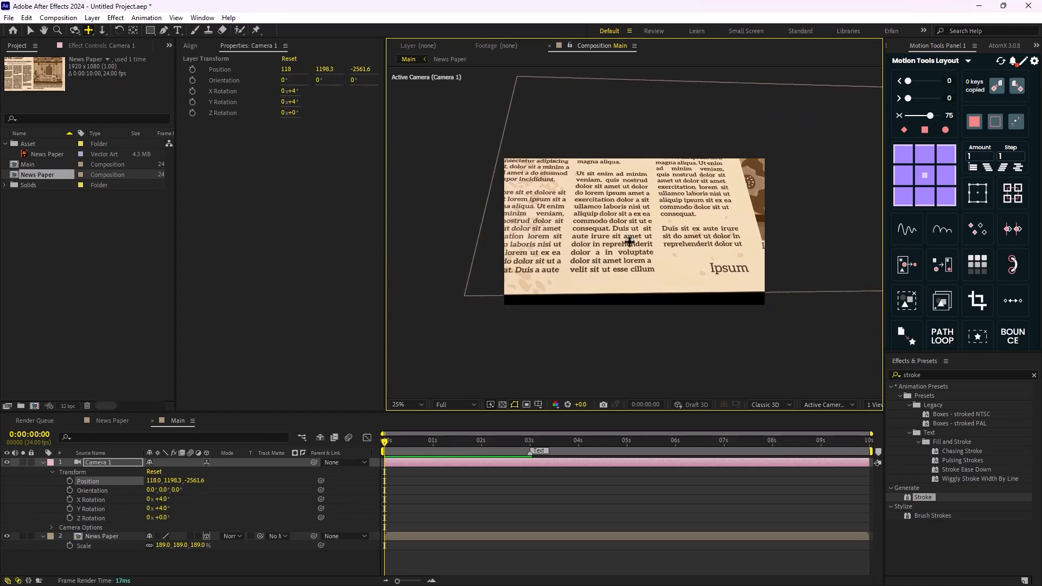
key("comma")
key("period")
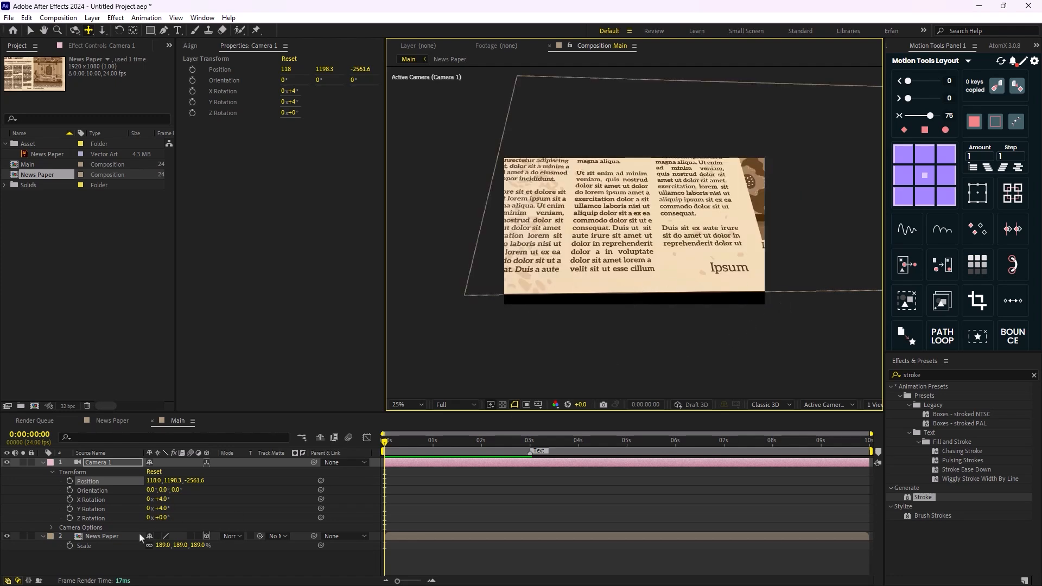
Create a 1920 x 1080 solid in the pale orange sampled from the paper and place it beneath the News Paper layer
left_click(132, 556)
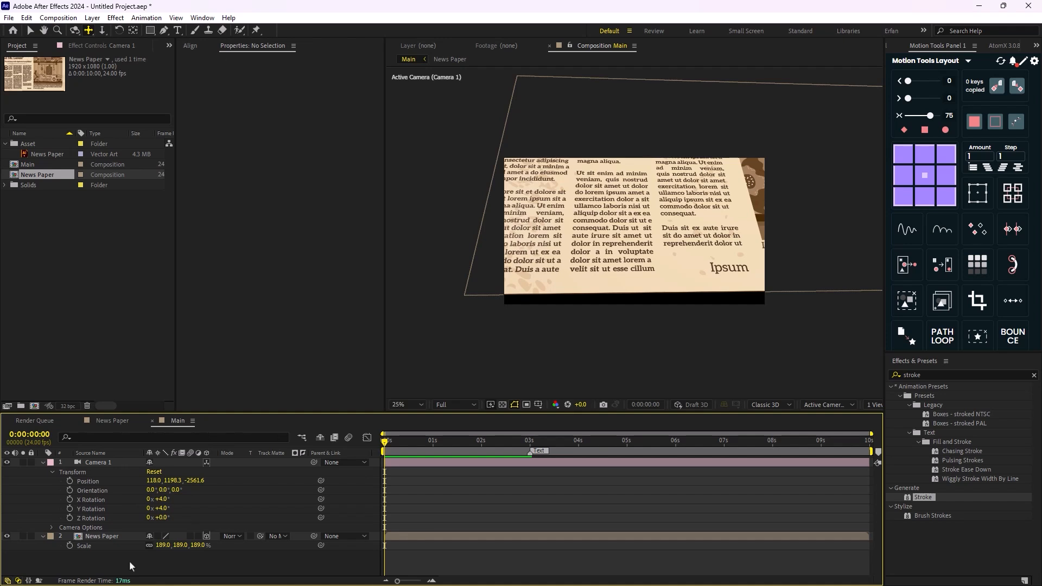
right_click(116, 559)
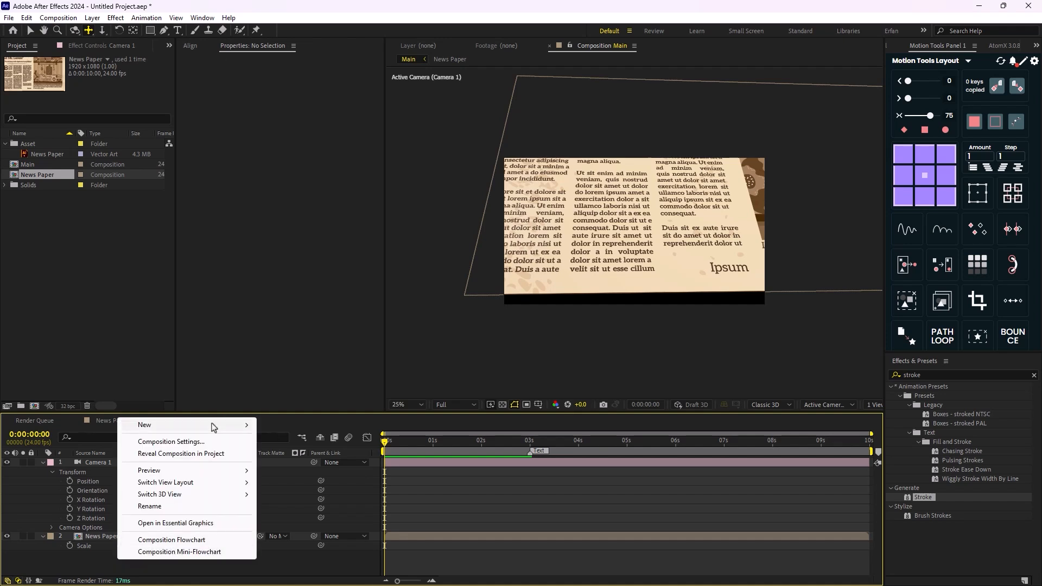
mouse_move(211, 426)
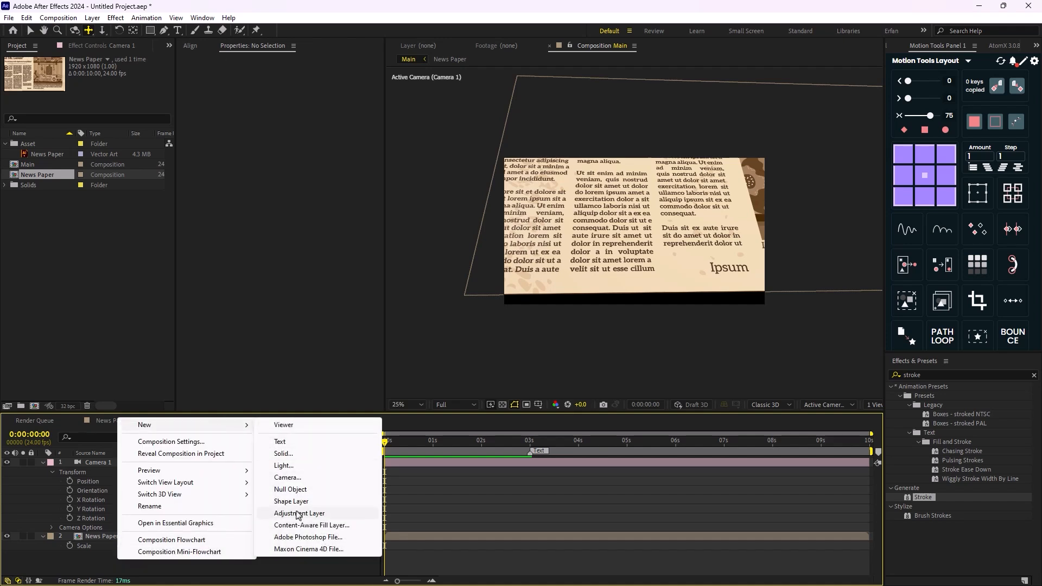
left_click(293, 453)
left_click_drag(684, 276, 747, 282)
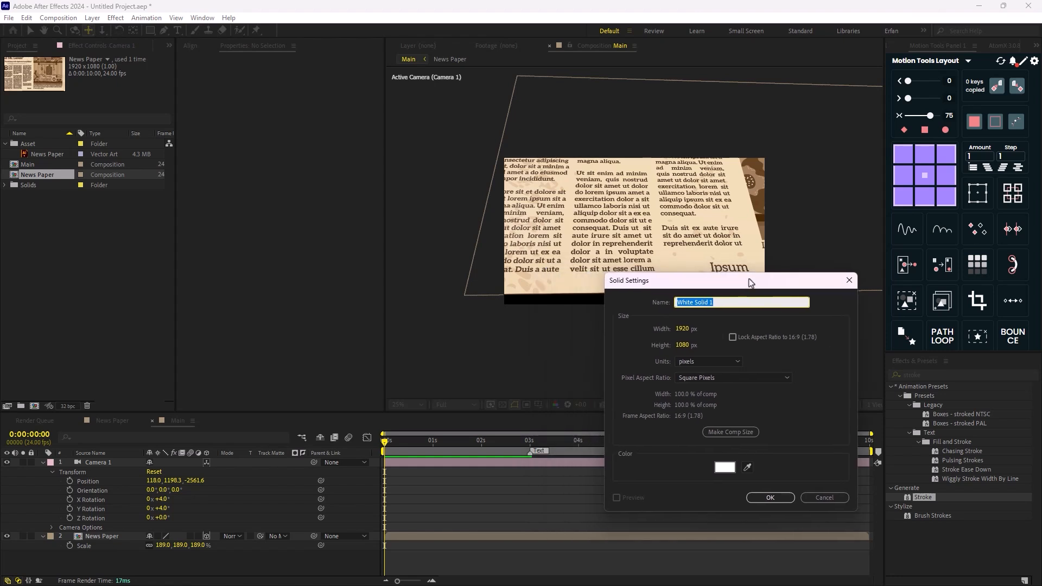
left_click(747, 467)
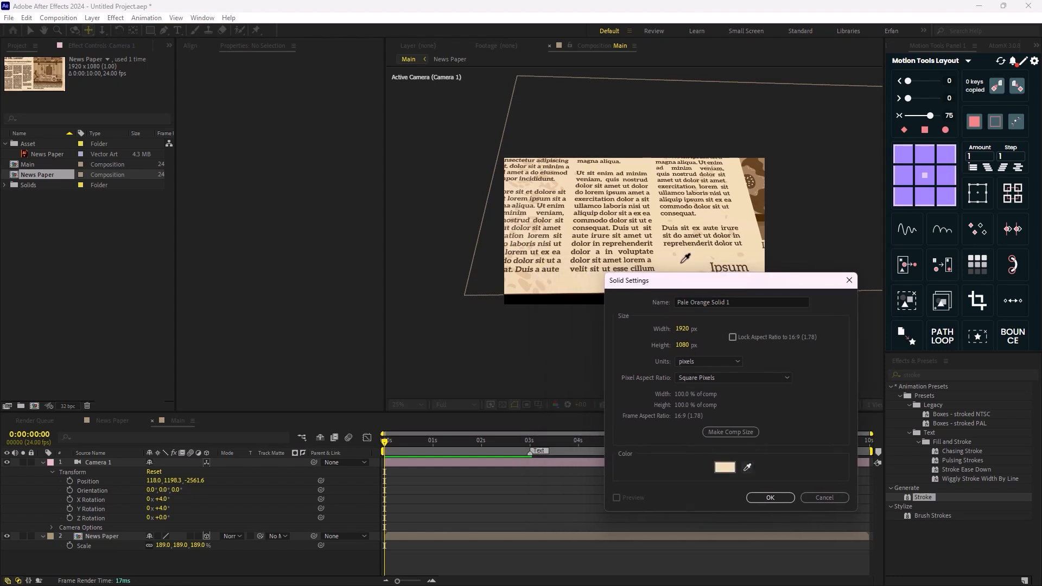
left_click(684, 257)
left_click(770, 498)
left_click_drag(130, 467, 127, 557)
left_click(267, 562)
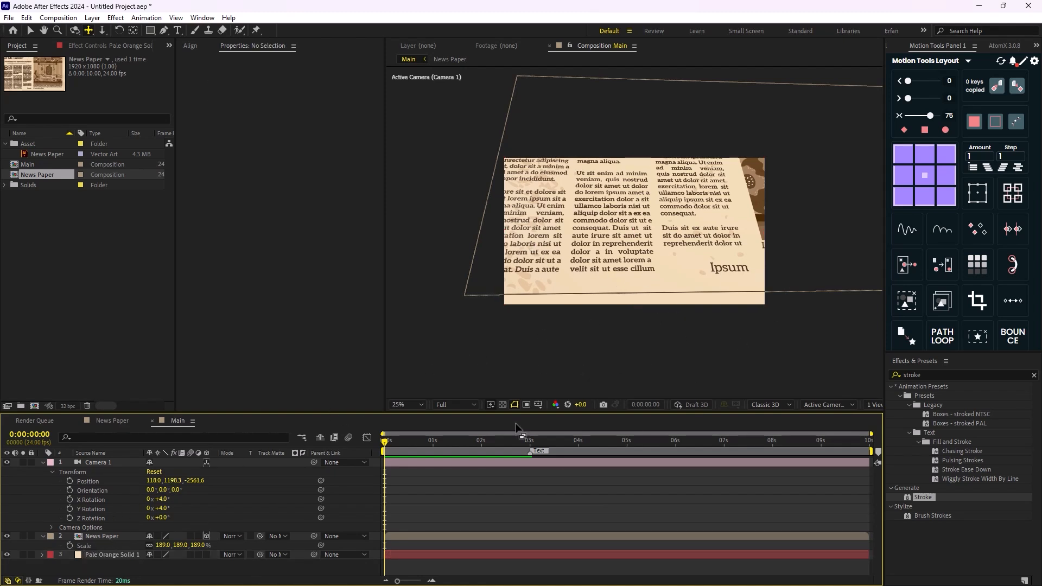
Switch to the Selection tool and reposition the News Paper layer to about 1100, 583, 17
key("v")
left_click(621, 276)
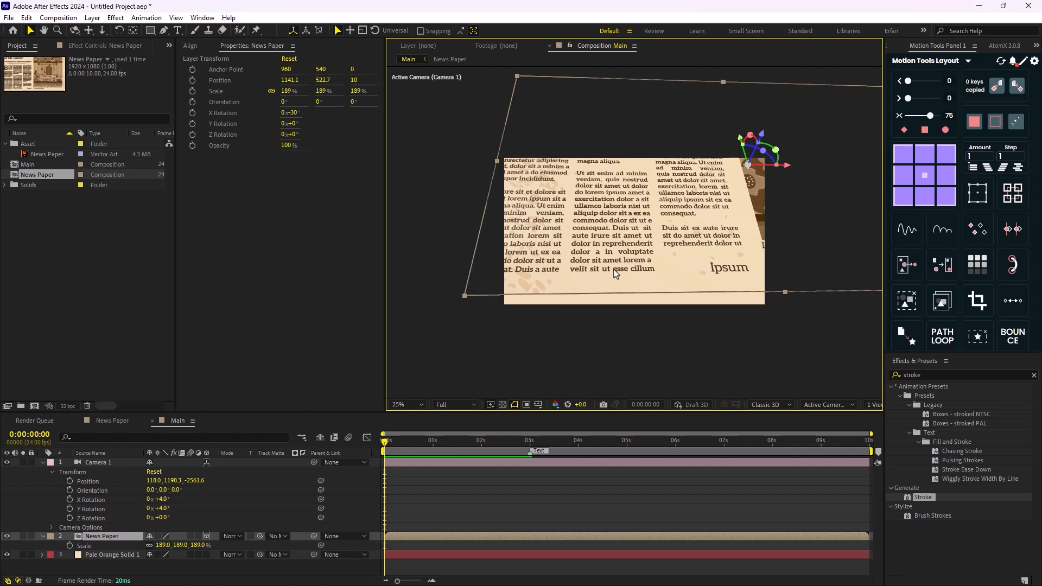
left_click_drag(615, 273, 604, 282)
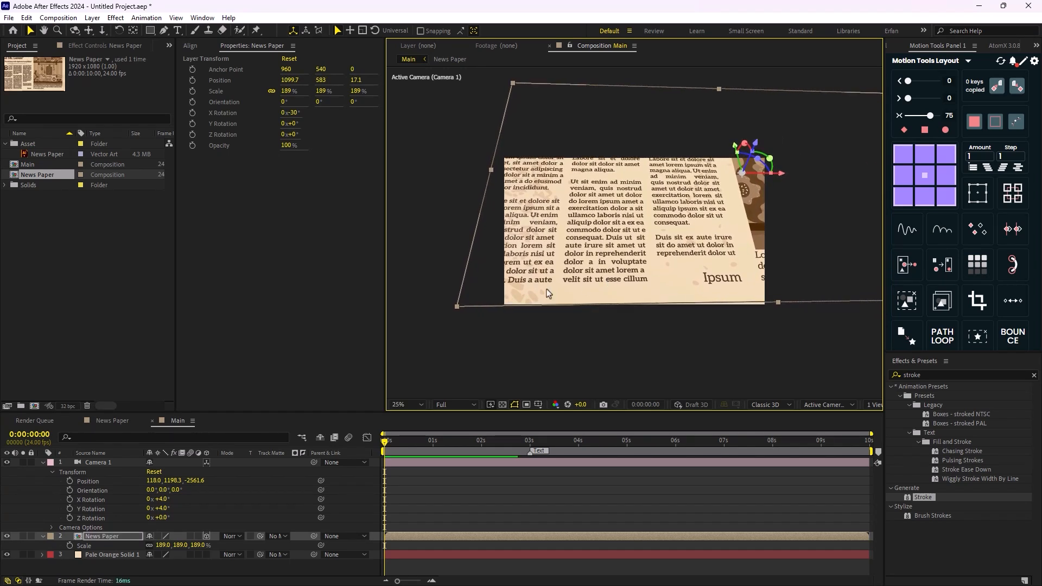
scroll(669, 279, "up", 1)
Start keyframes for all the camera's transform properties at 0 seconds and set its Y position to about 903 at 1 second
left_click_drag(71, 482, 71, 517)
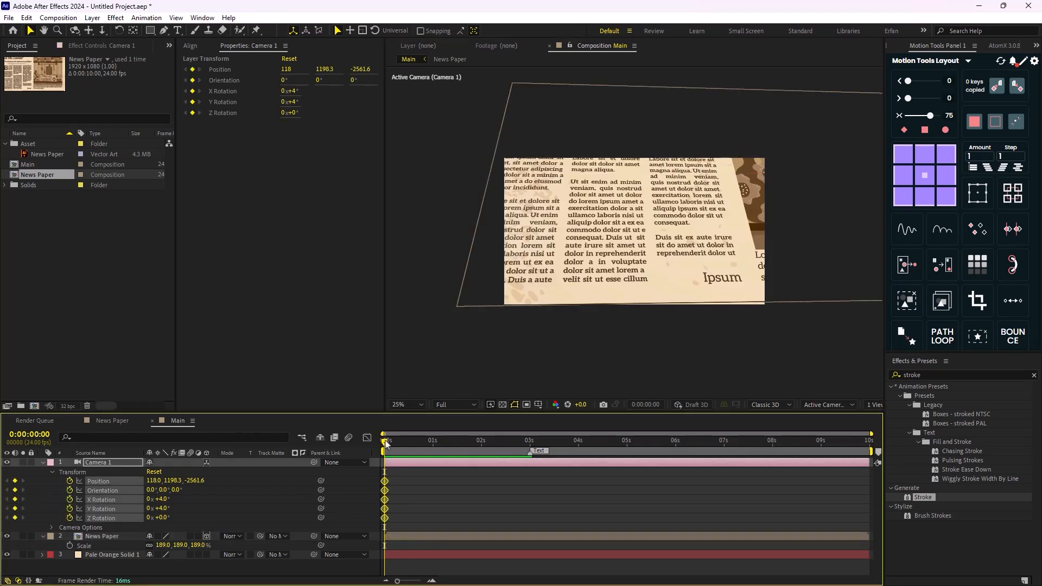
left_click_drag(385, 444, 432, 458)
left_click(243, 497)
left_click_drag(174, 481, 103, 491)
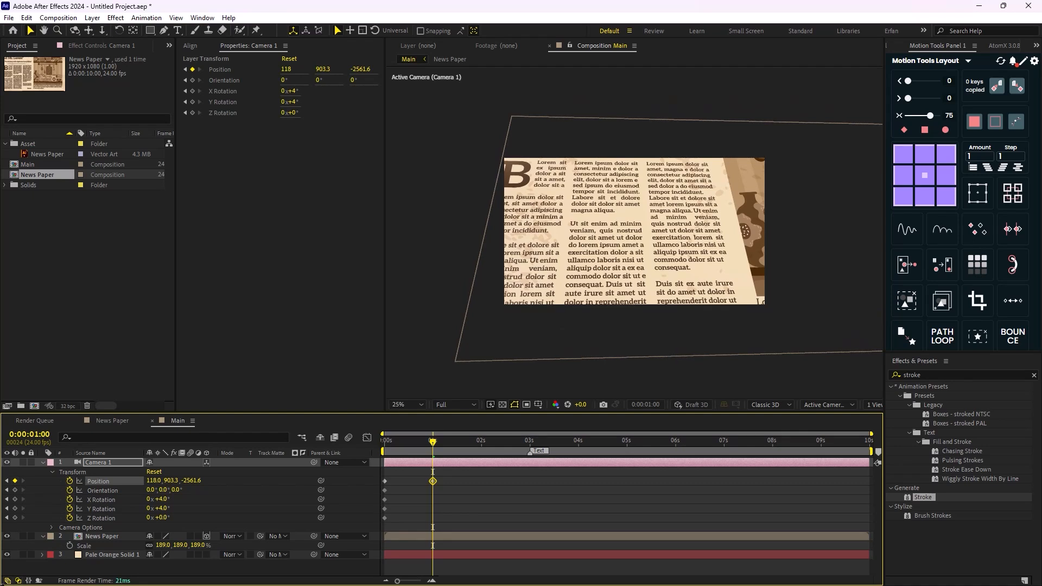
At 1 second, set the camera's Position to 83, 888.3, -2534.6, Orientation to 0°, 359°, 0°, Y Rotation to 5° and Z Rotation to 0°
left_click_drag(30, 574, 31, 573)
left_click_drag(175, 484, 168, 517)
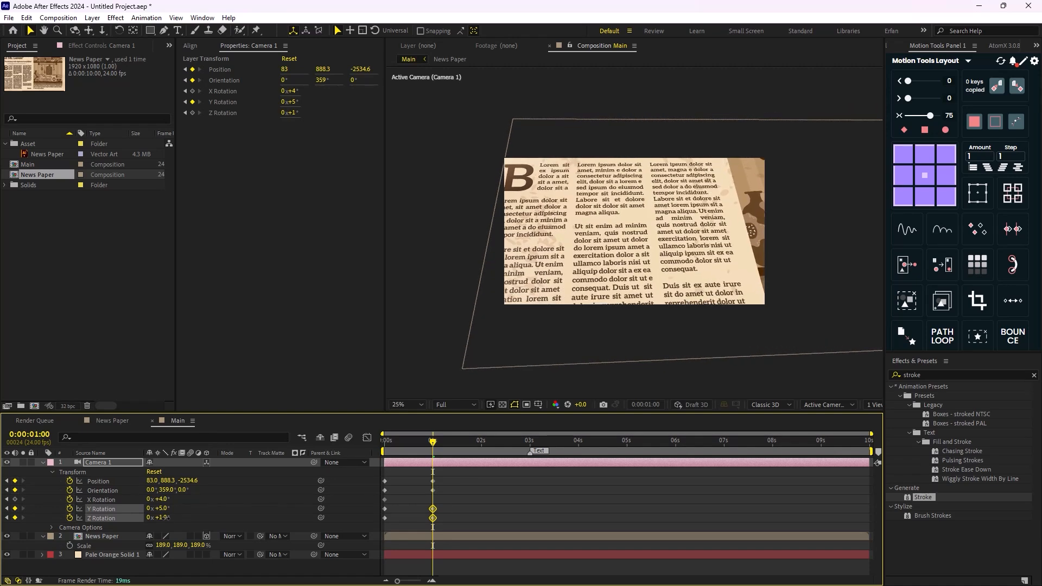
left_click_drag(166, 518, 167, 518)
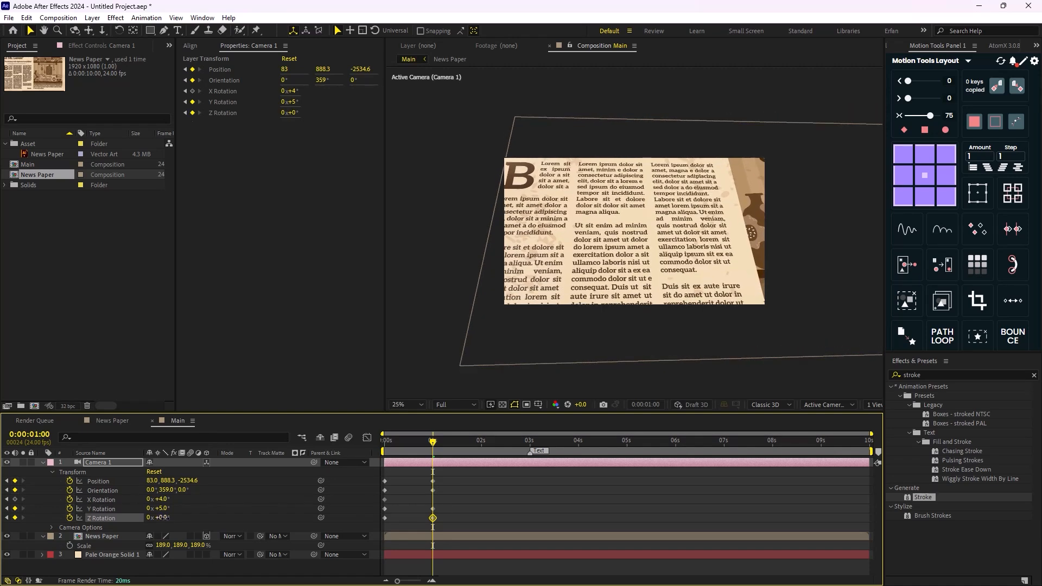
Move the camera's 1-second keyframes to 0:00:02:01 and delete its X Rotation keyframe
left_click(468, 493)
left_click_drag(433, 442, 483, 518)
left_click_drag(462, 472, 484, 522)
left_click(510, 500)
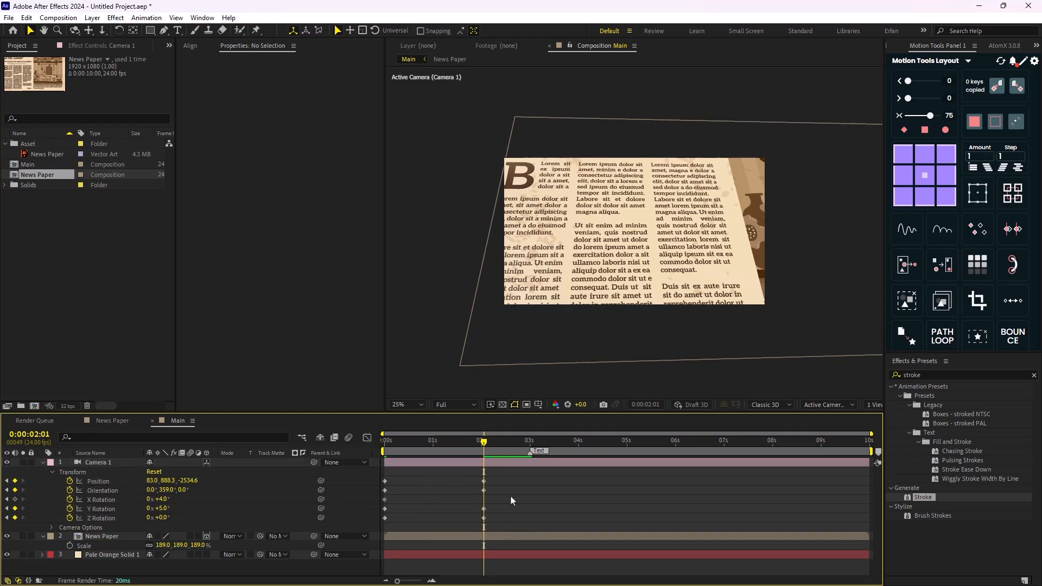
left_click(384, 499)
key("Delete")
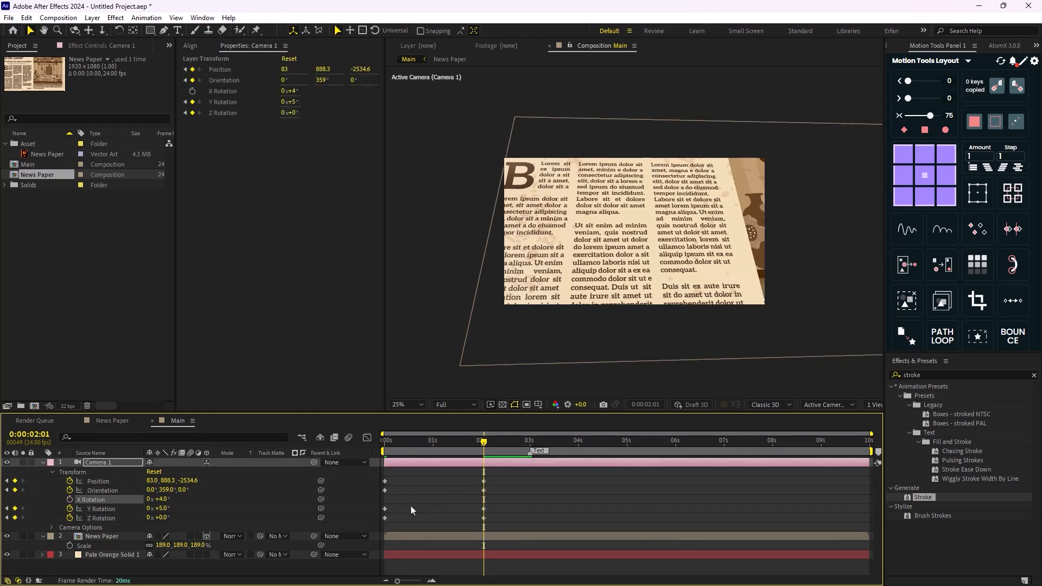
Ease all of the camera's keyframes with an 80 ease value in Motion Tools and preview the move from the start
left_click_drag(509, 477, 374, 540)
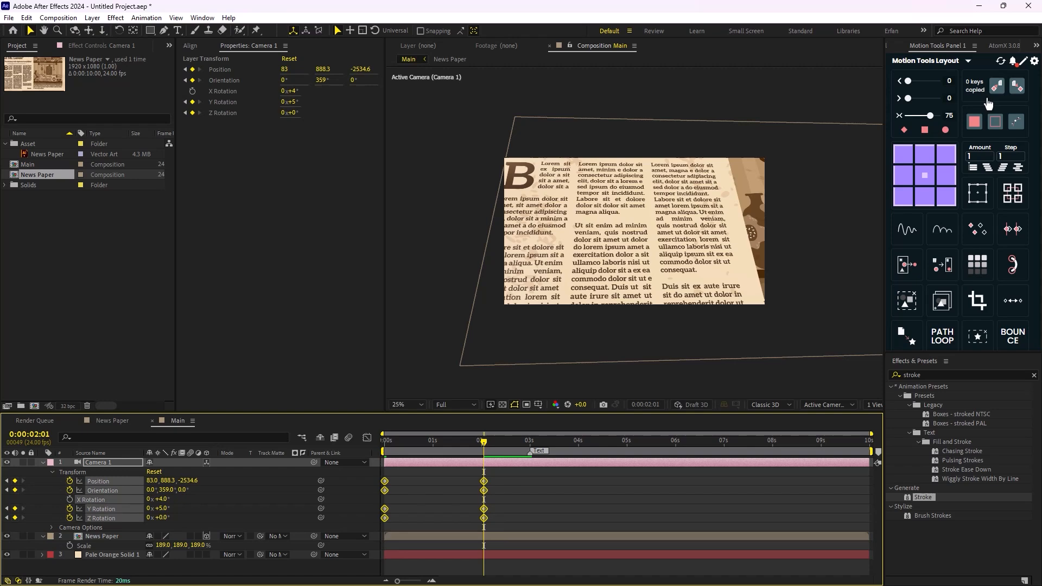
left_click(951, 117)
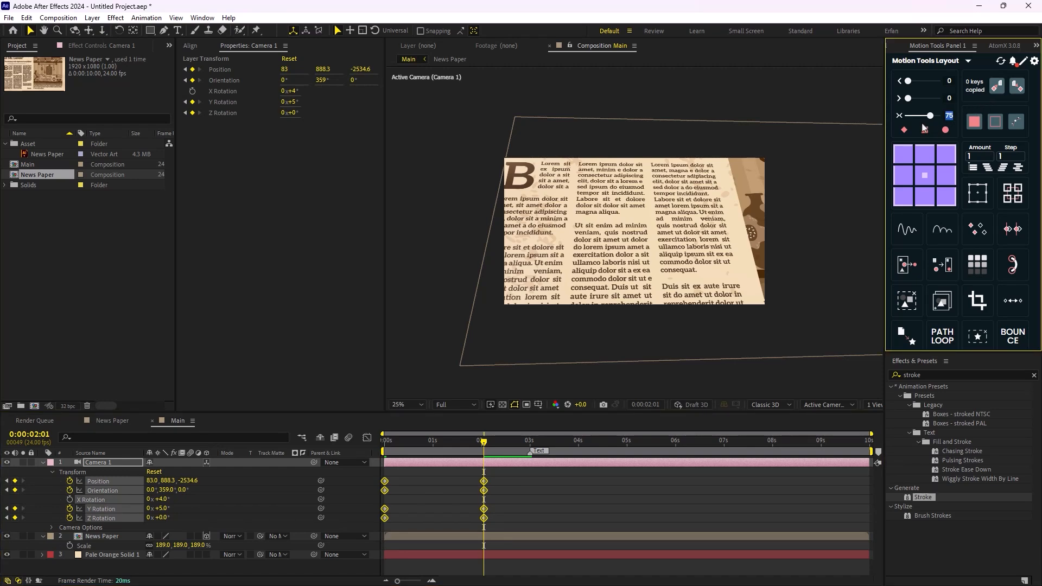
type("80")
key("Return")
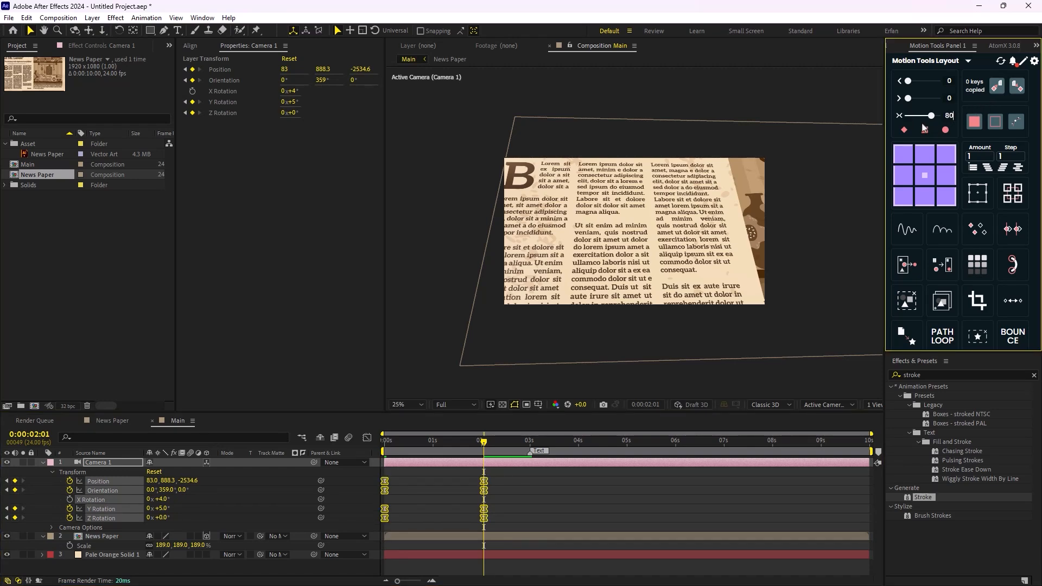
left_click_drag(484, 440, 380, 441)
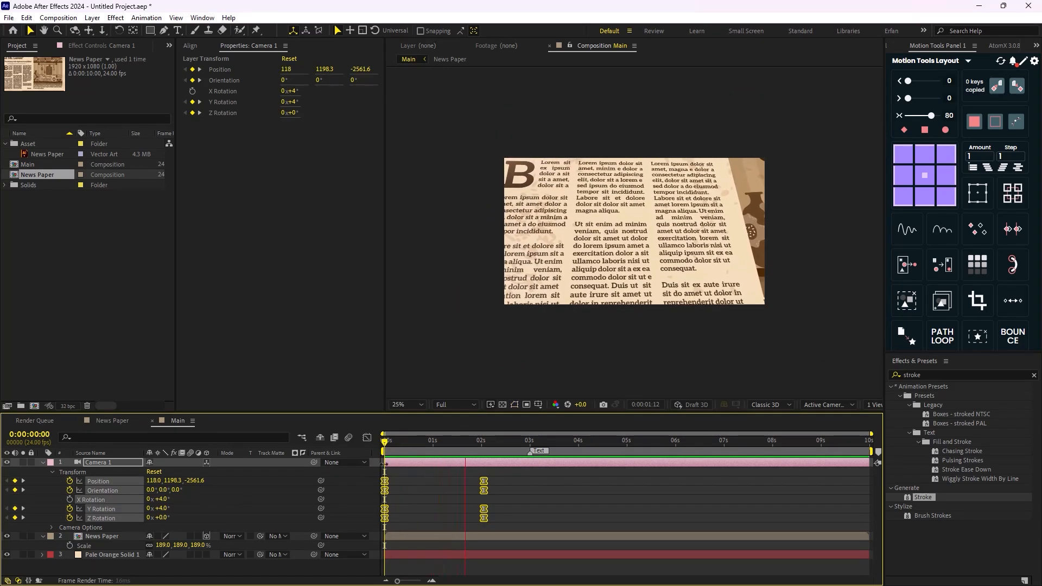
key("space")
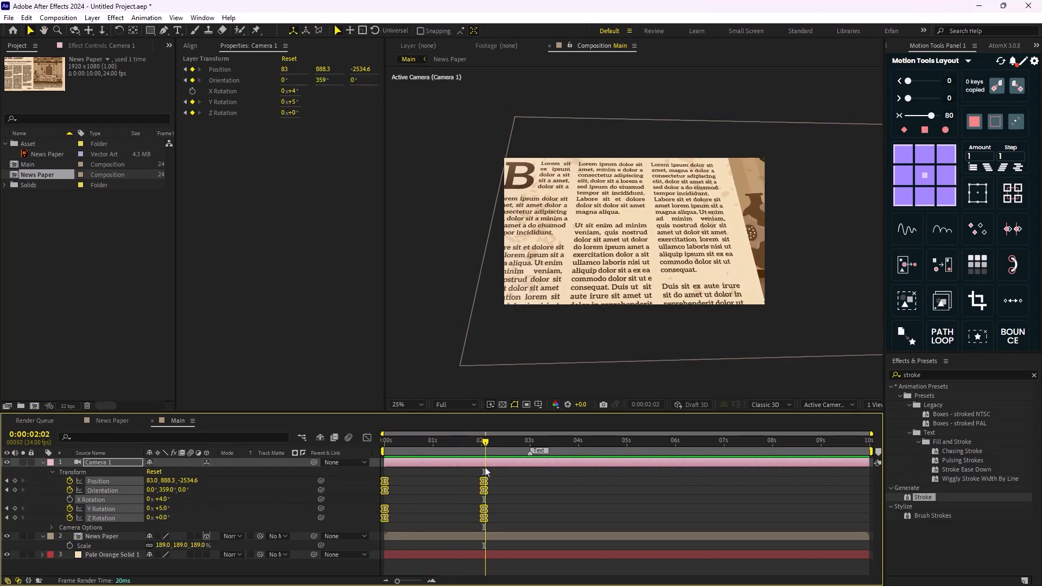
Add a null object to the Main composition and parent Camera 1 to it
left_click(42, 463)
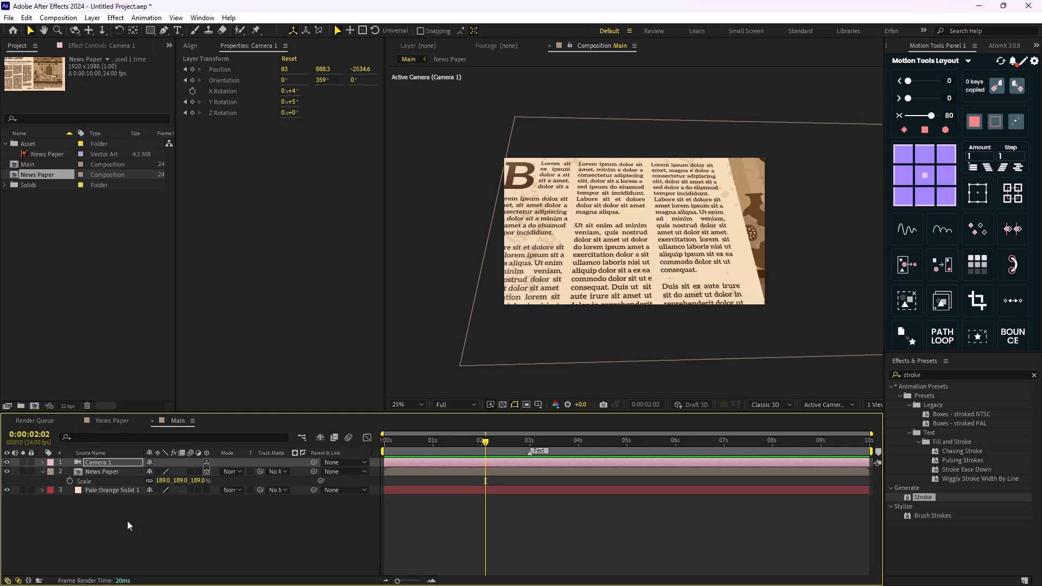
left_click(127, 520)
right_click(130, 513)
mouse_move(219, 383)
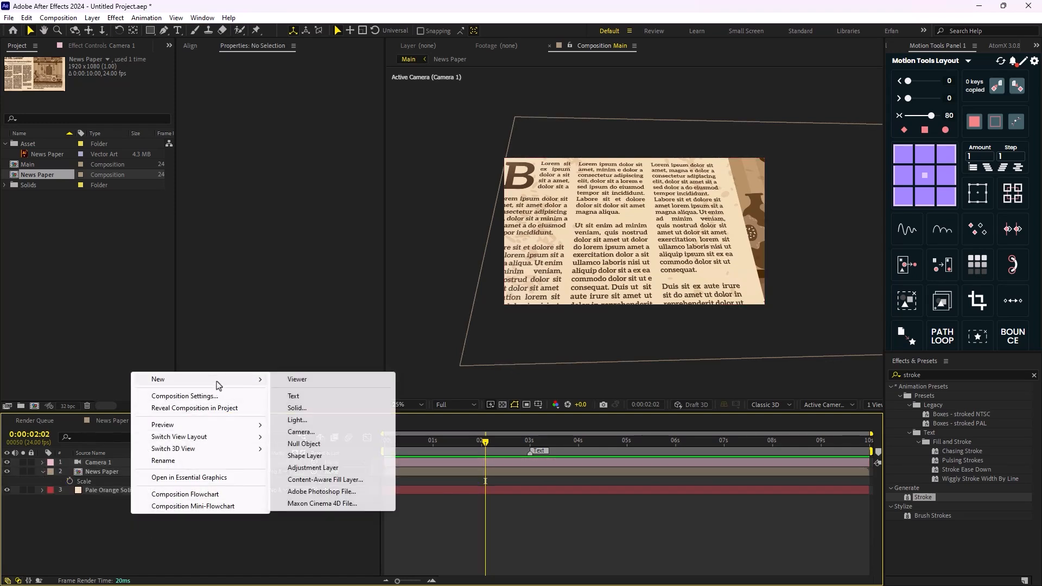
left_click(319, 444)
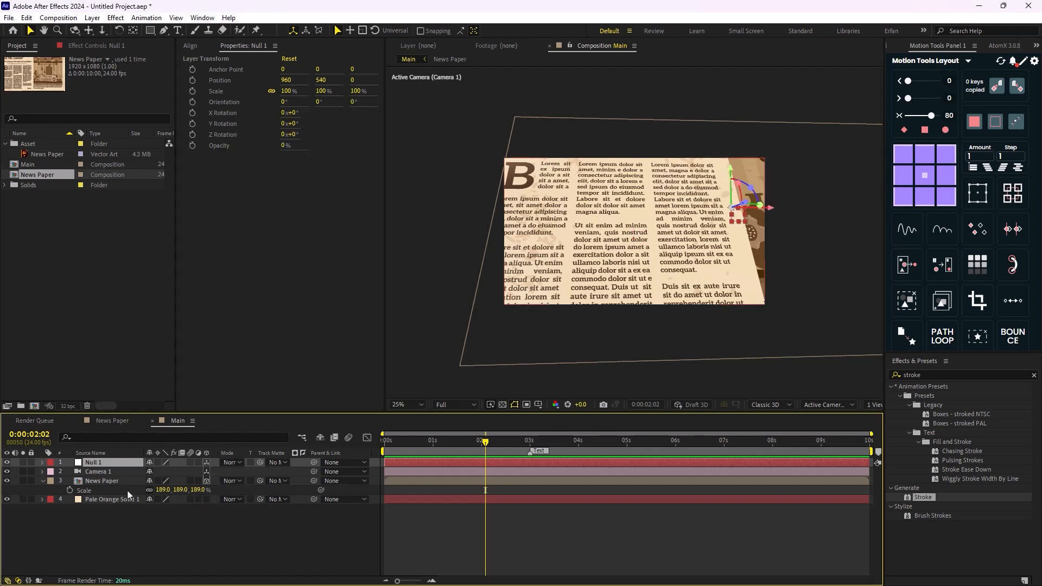
left_click(125, 471)
left_click_drag(314, 471, 90, 463)
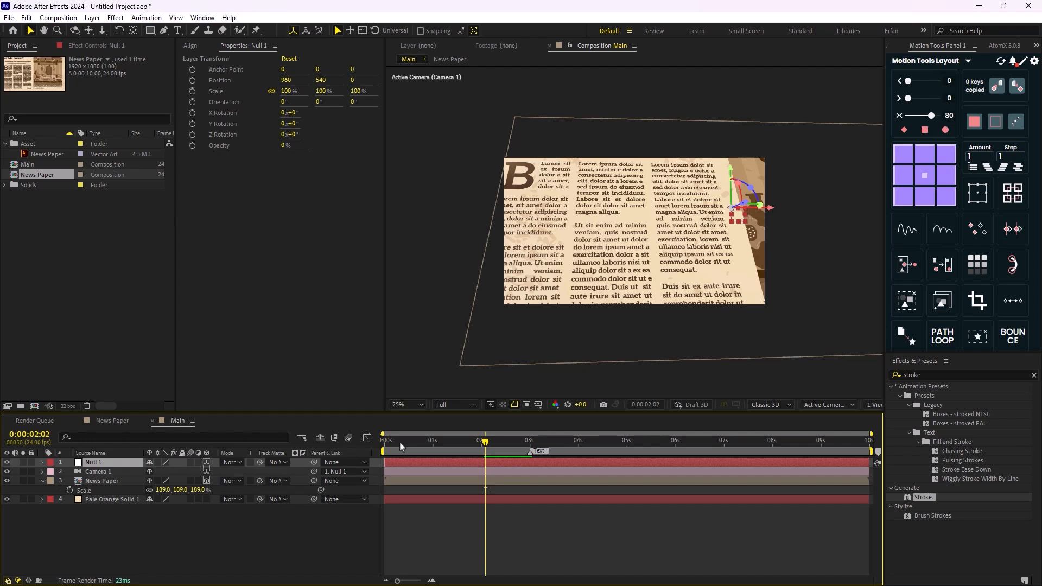
Start keyframes for the null's Position and X, Y and Z Rotation at 0:00:01:10
left_click(179, 473)
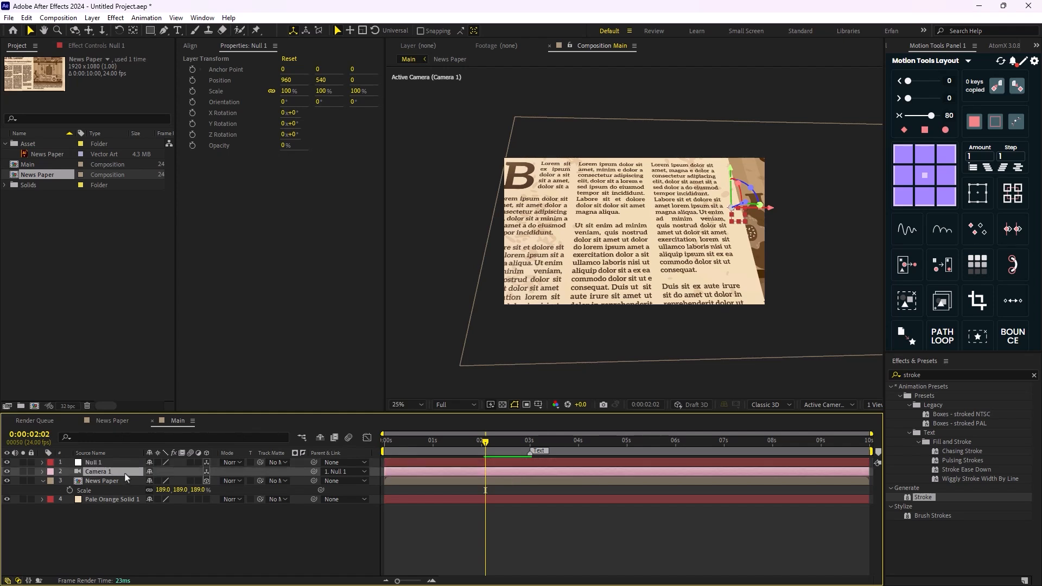
key("u")
left_click_drag(487, 449, 454, 449)
left_click(93, 462)
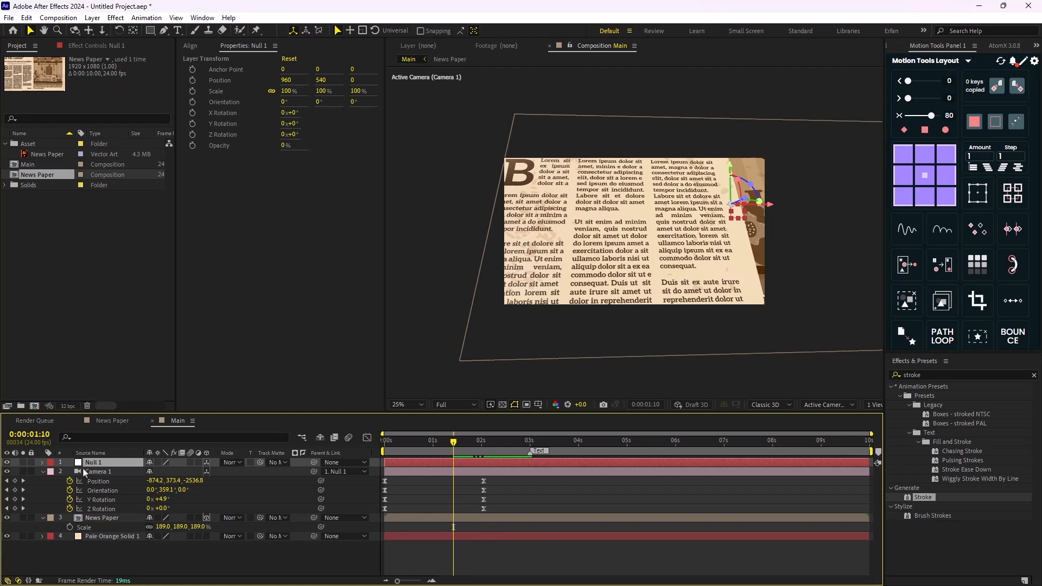
key("p")
left_click(70, 472)
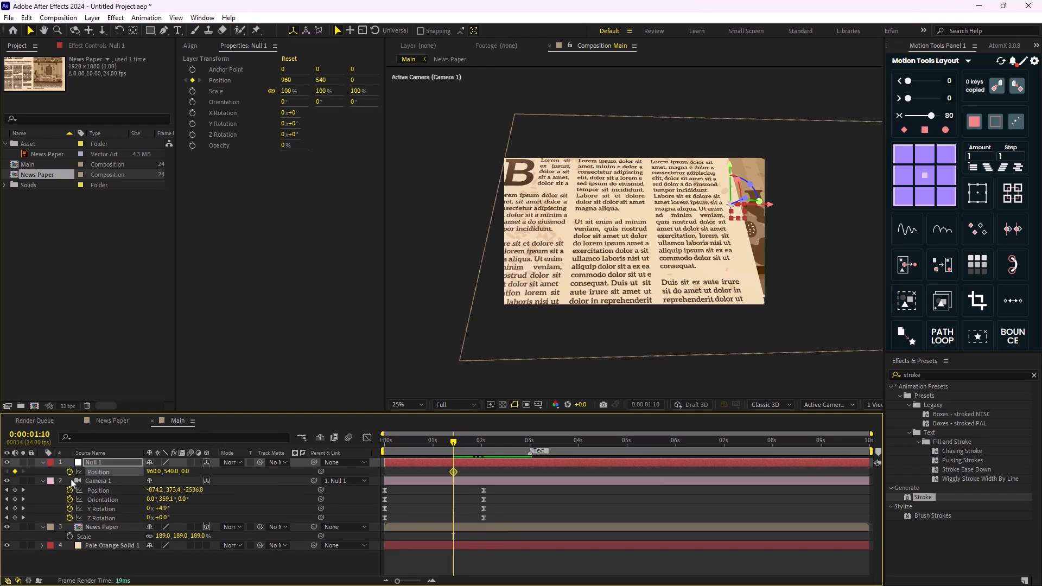
key("shift+r")
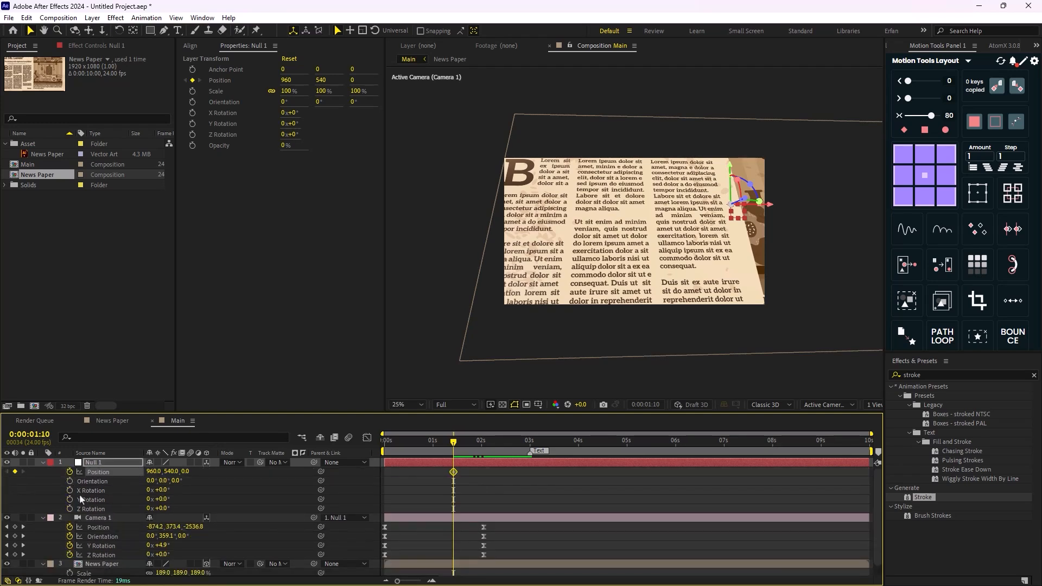
left_click_drag(70, 490, 70, 509)
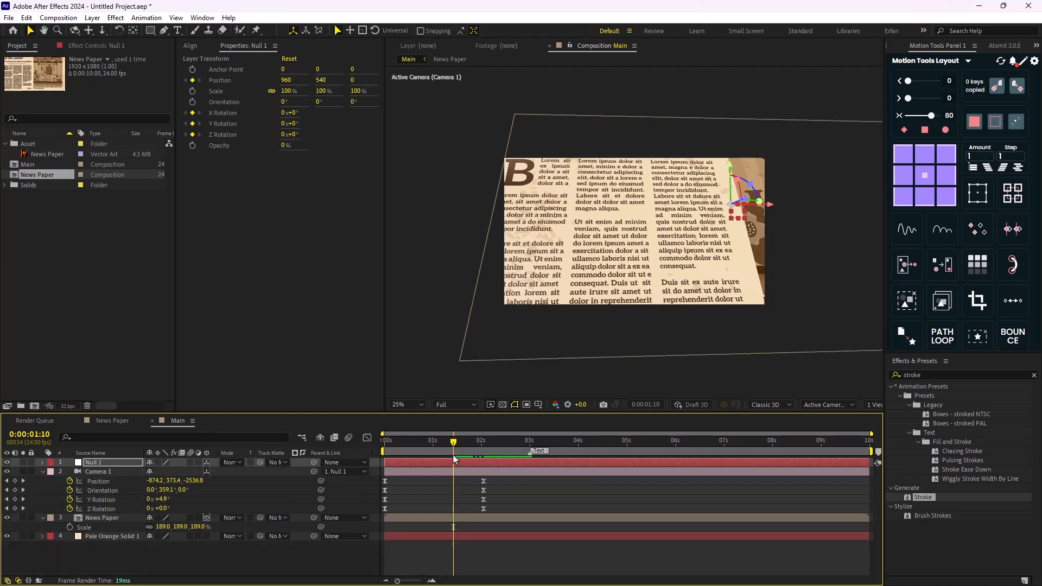
key("u")
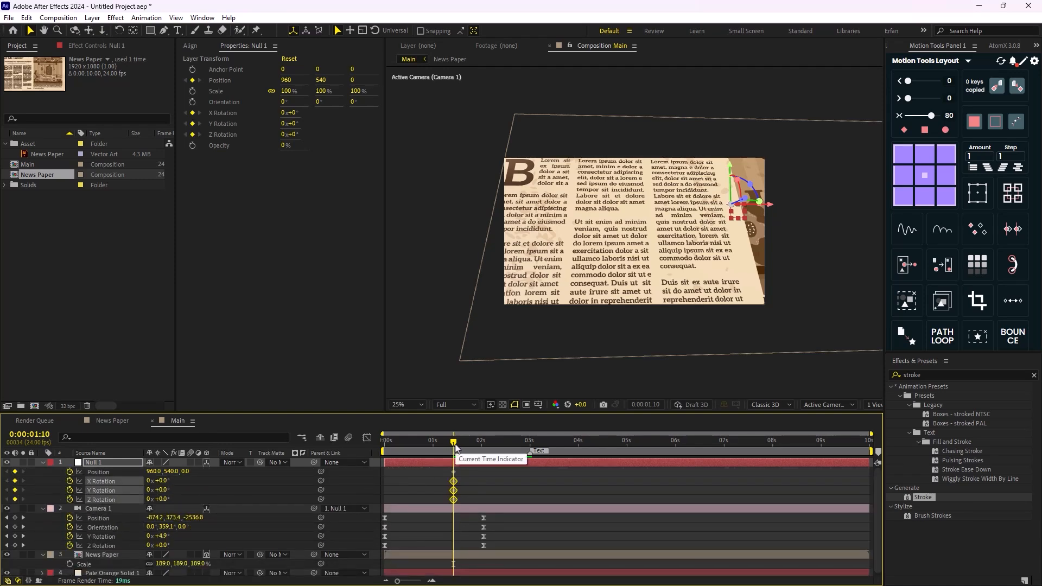
At 3 seconds, set the null's Position to 911, 331, 0, X Rotation to -29° and Y Rotation to 1°
left_click_drag(455, 448, 531, 468)
left_click(223, 485)
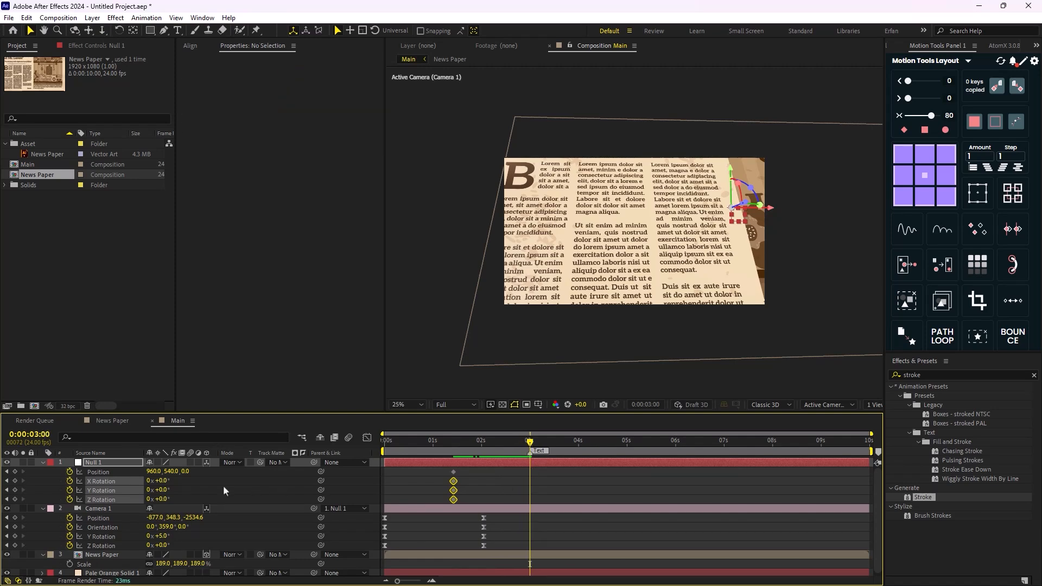
left_click_drag(166, 481, 45, 478)
key("ctrl+z")
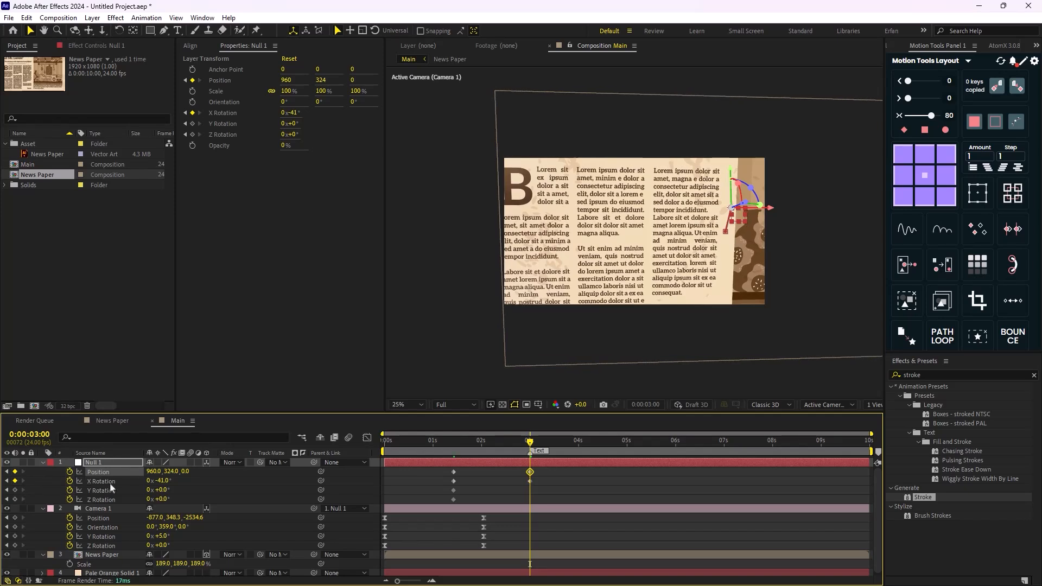
mouse_move(157, 476)
left_mouse_down()
mouse_move(187, 477)
mouse_move(107, 476)
mouse_move(167, 491)
mouse_move(156, 499)
mouse_move(165, 481)
mouse_move(176, 487)
mouse_move(151, 490)
left_mouse_up()
key("ctrl+z")
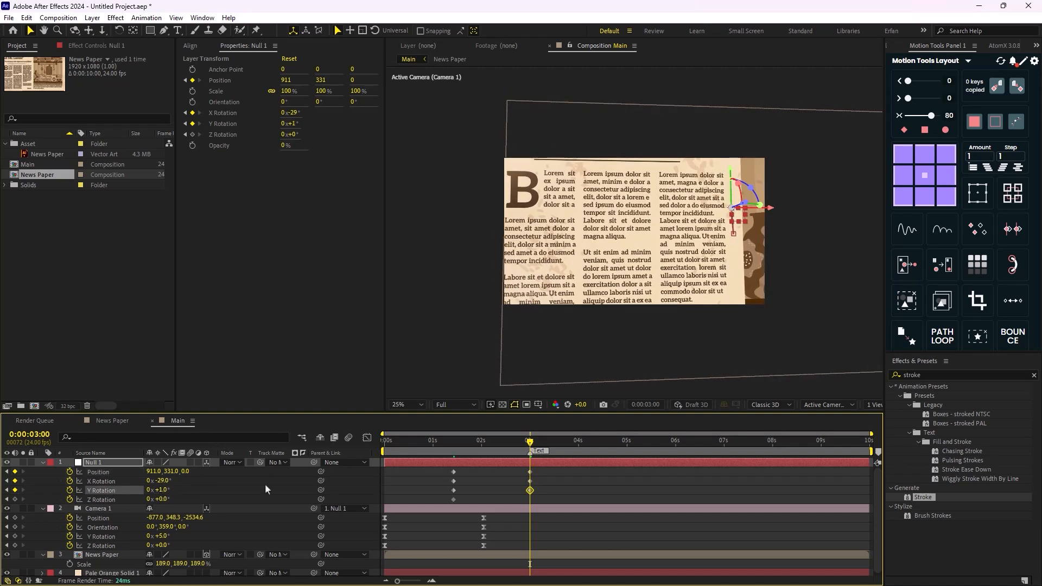
Apply the 80 ease to the null's Position, X Rotation and Y Rotation keyframes and preview the animation from the start
left_click_drag(571, 468, 450, 492)
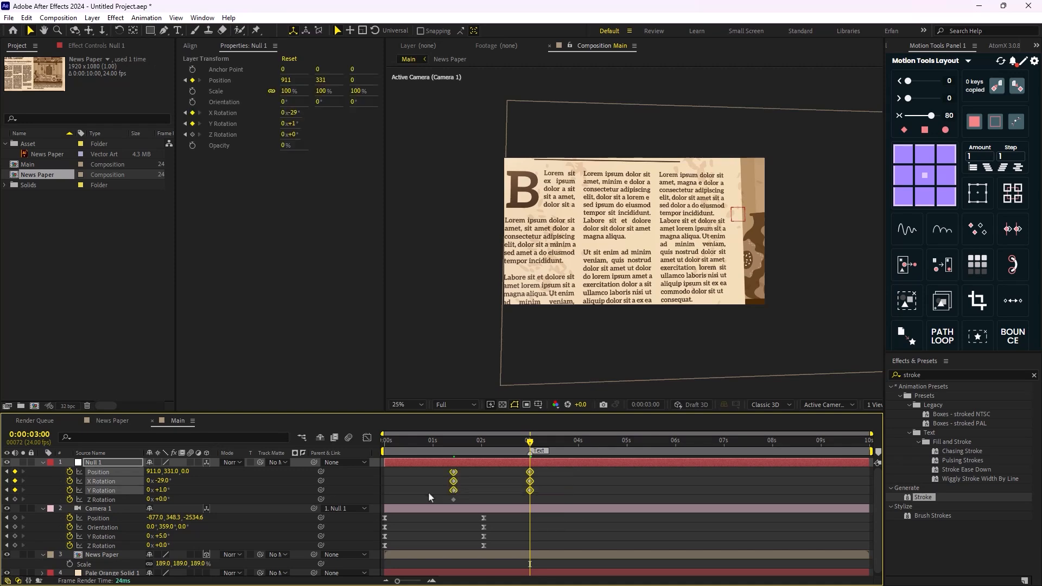
left_click(930, 119)
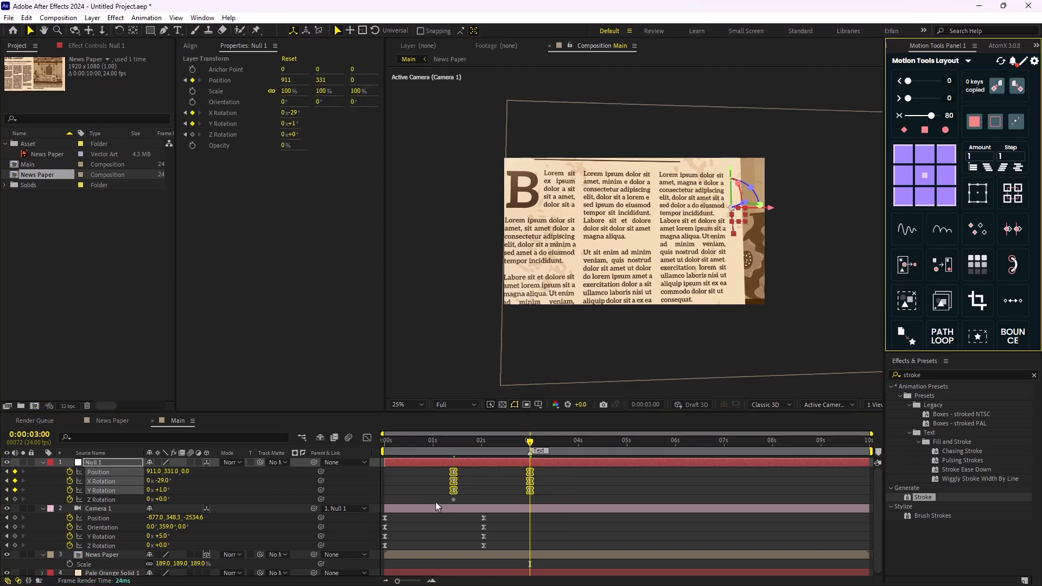
left_click_drag(524, 452, 385, 484)
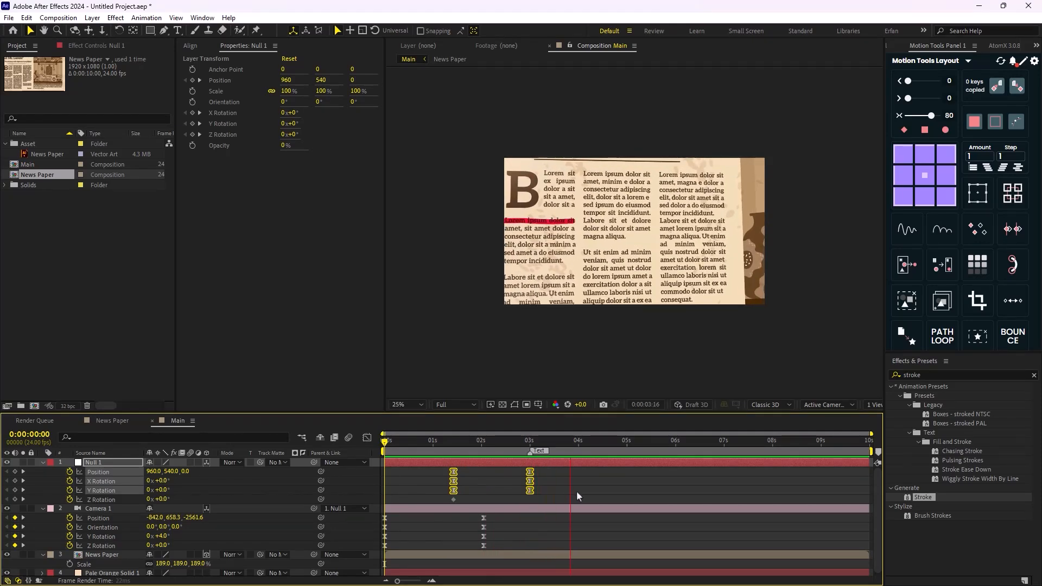
key("space")
left_click_drag(567, 451, 549, 470)
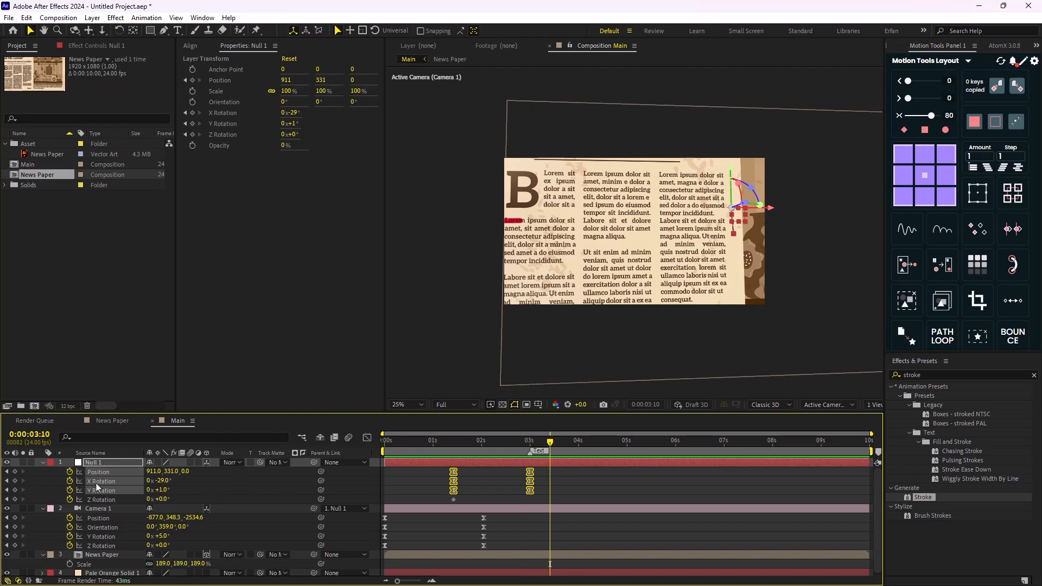
Collapse the layers' properties and split the Camera 1 layer at 0:00:03:10
key("ctrl+a")
key("u")
left_click(130, 519)
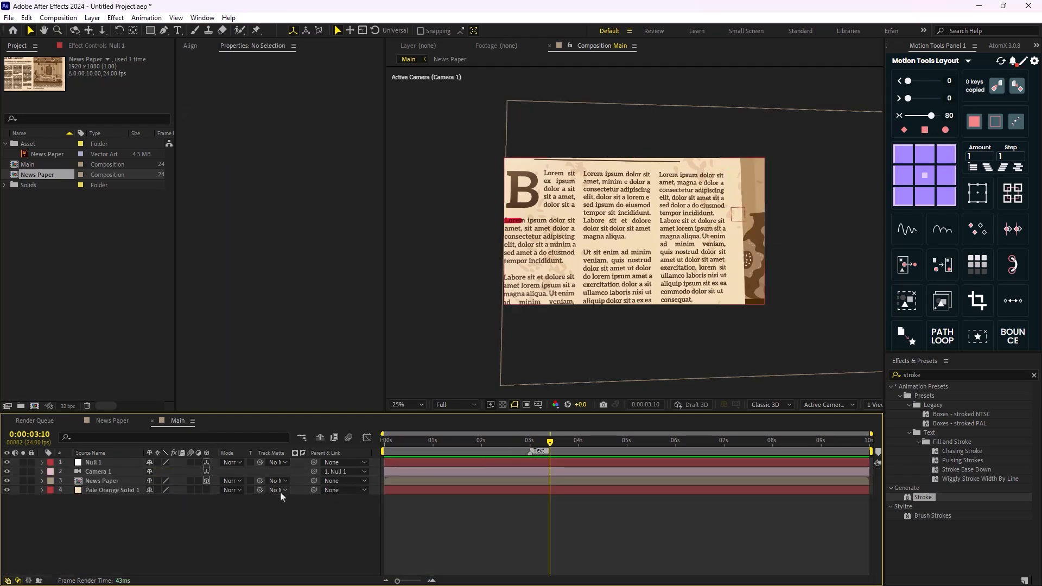
left_click(541, 472)
key("u")
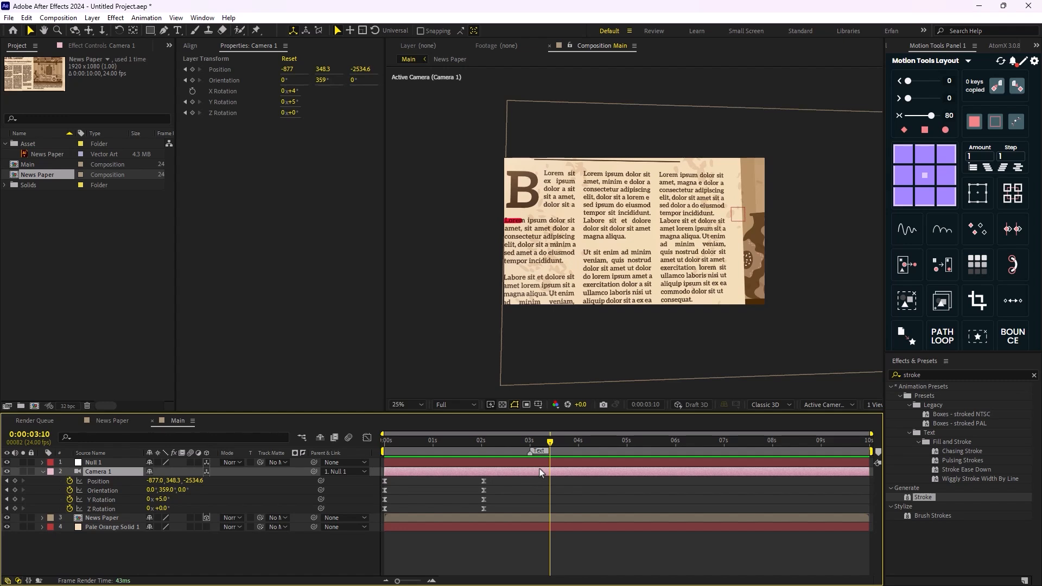
key("ctrl+shift+d")
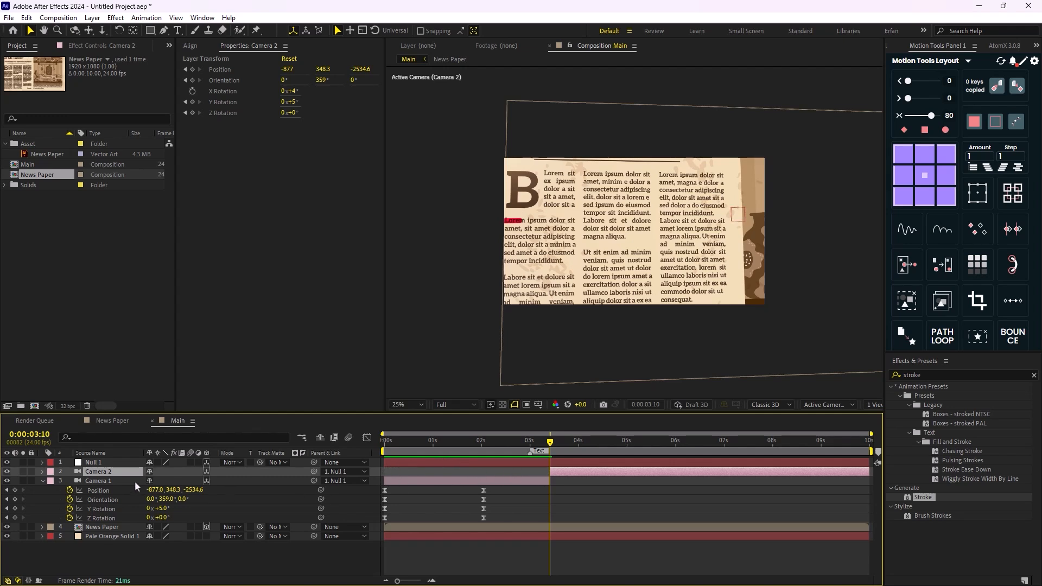
Move Camera 2's second set of keyframes to 0:00:03:10 and set its Position to -965, 348.3, -2243.6 at 0:00:04:16
key("u")
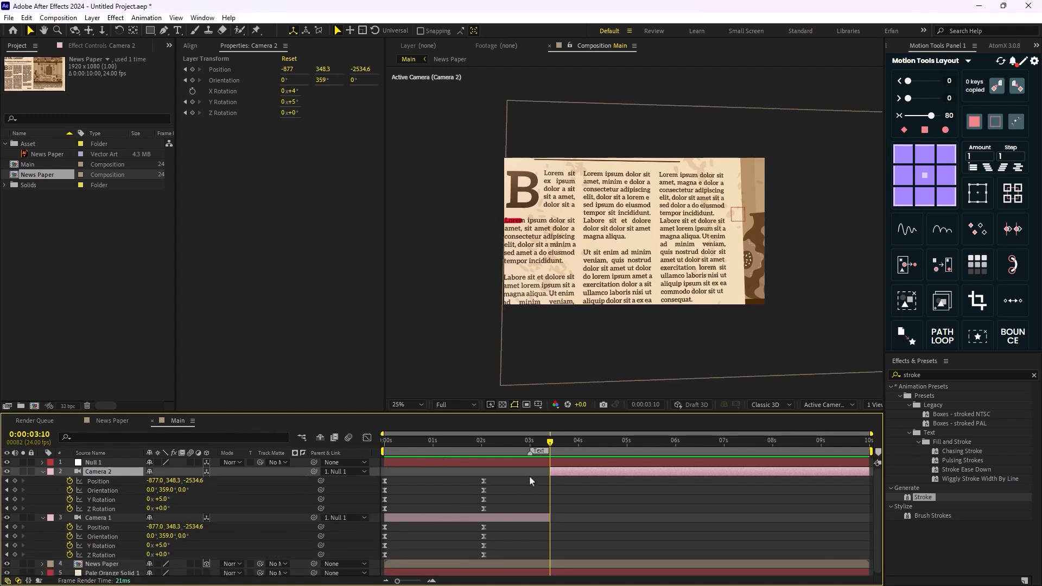
left_click_drag(529, 475, 554, 513)
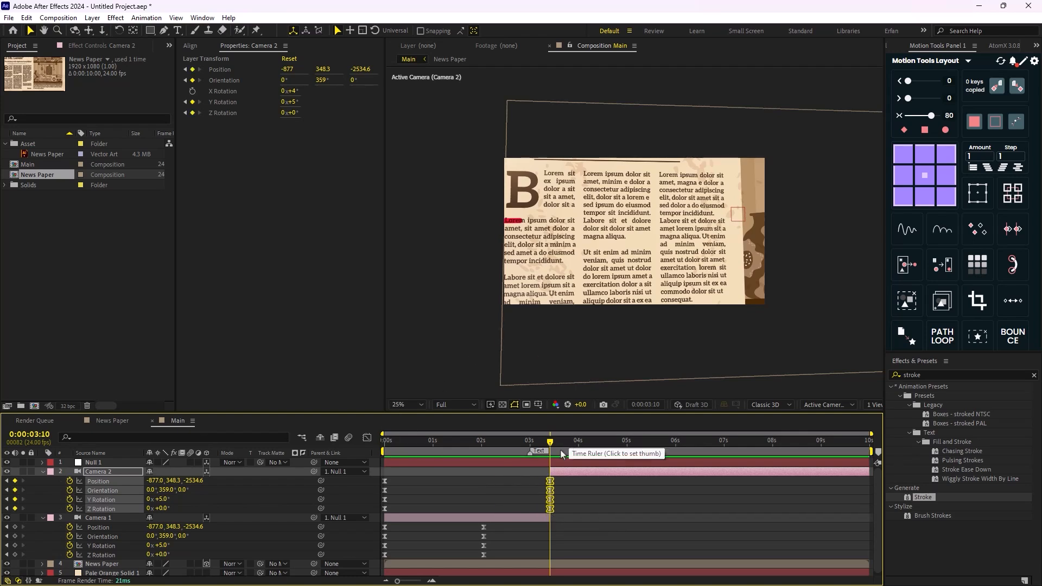
left_click_drag(564, 456, 610, 476)
left_click(237, 492)
left_click_drag(194, 481, 350, 481)
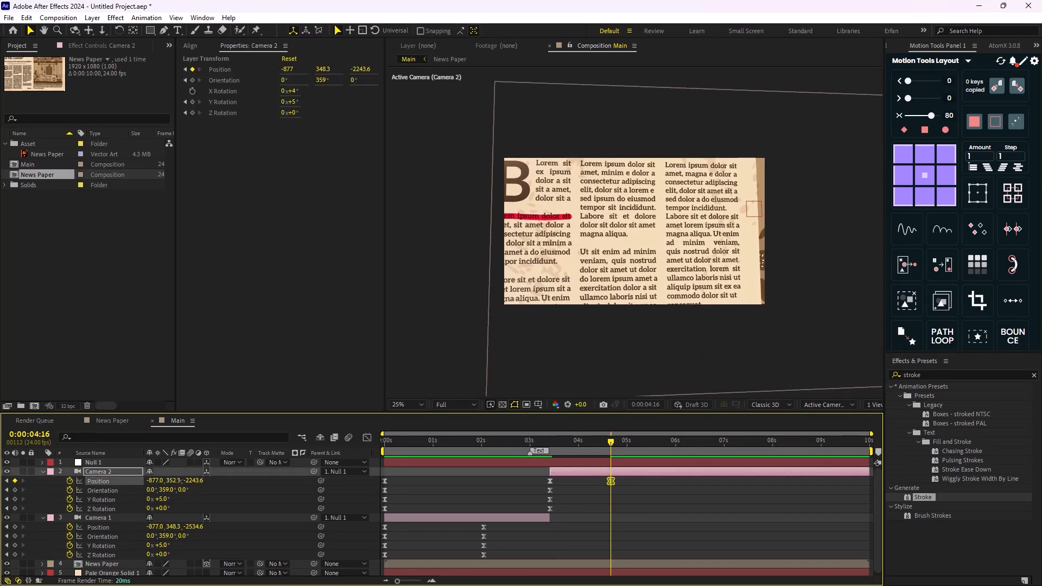
left_click_drag(154, 481, 110, 483)
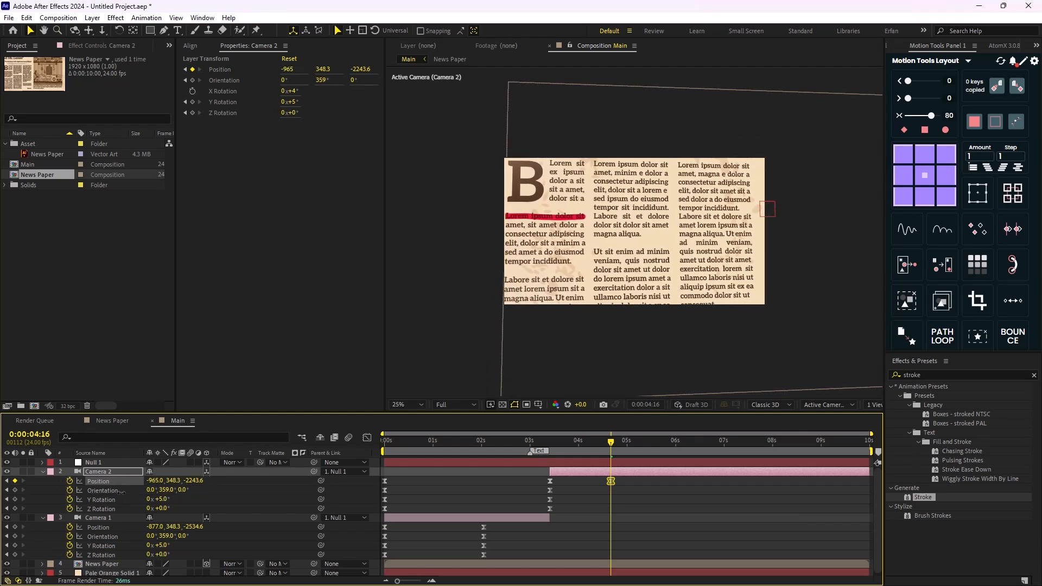
Delete Camera 2's Orientation, Y Rotation and Z Rotation keyframes at 0:00:03:10 and preview the push-in
left_click_drag(575, 490, 532, 525)
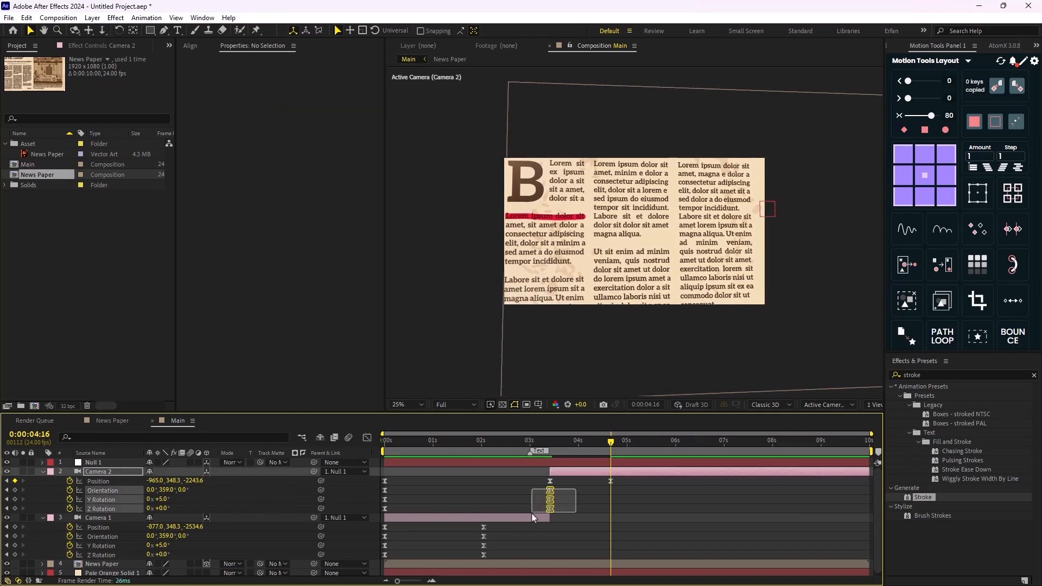
key("Delete")
key("space")
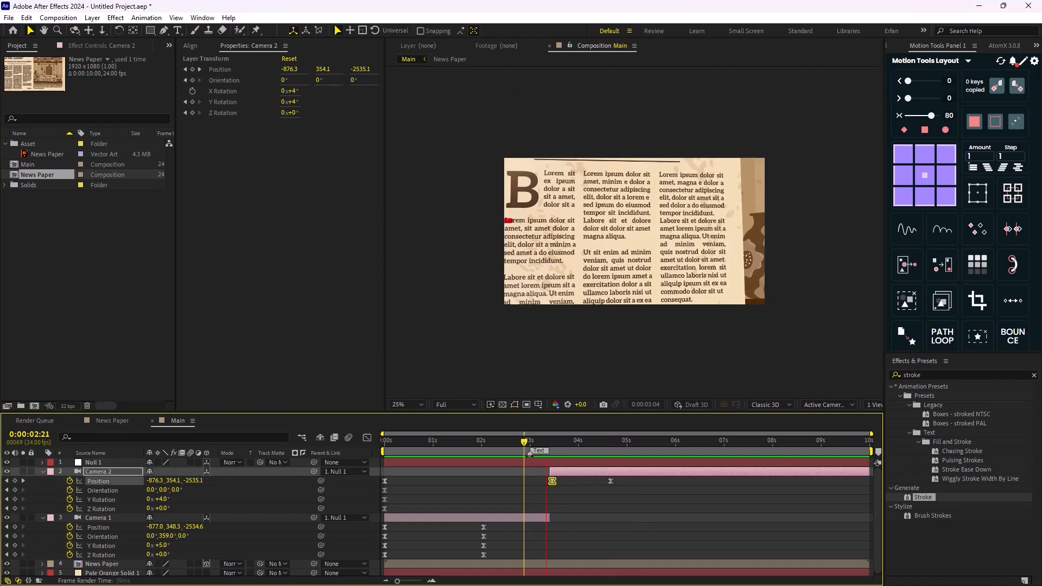
key("space")
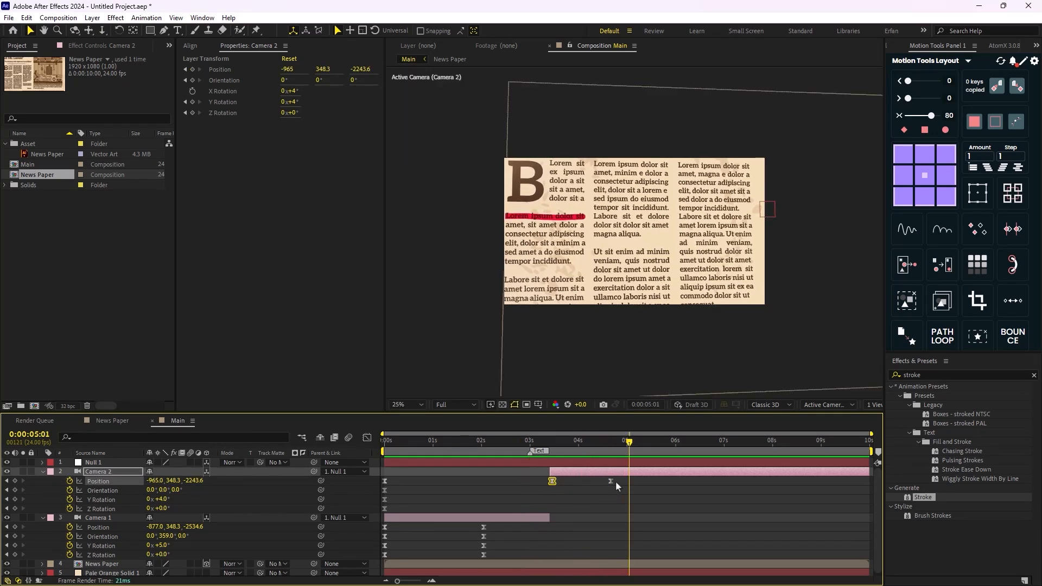
Move Camera 2's last Position keyframe to about 5 seconds and preview the slower camera move
left_click_drag(611, 482, 635, 483)
left_click_drag(626, 446, 535, 456)
key("space")
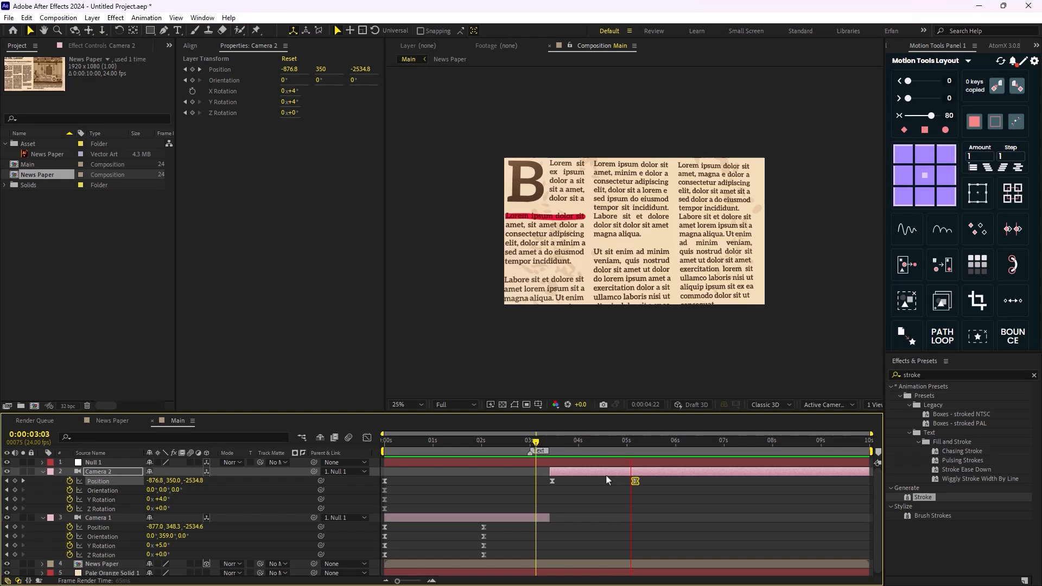
key("space")
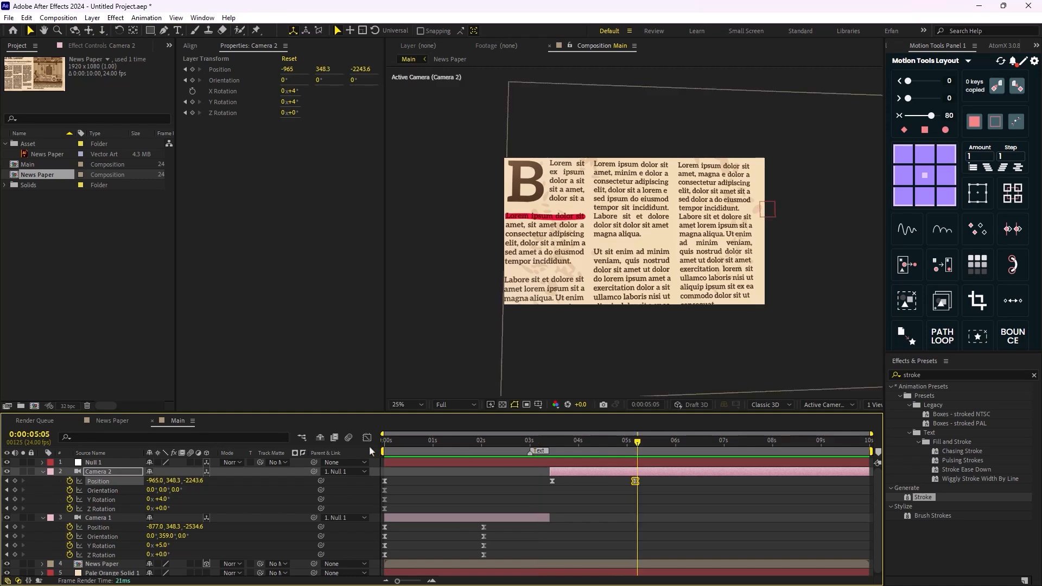
key("Home")
key("space")
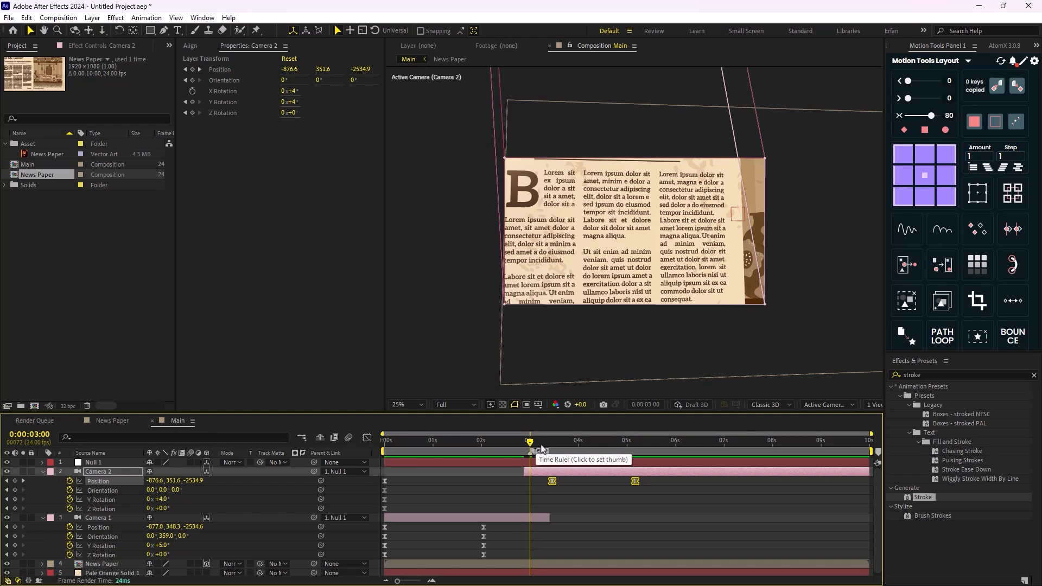
Shift Camera 2's last two Position keyframes earlier so the first of them sits at 3 seconds, and preview the transition
left_click_drag(531, 445, 520, 446)
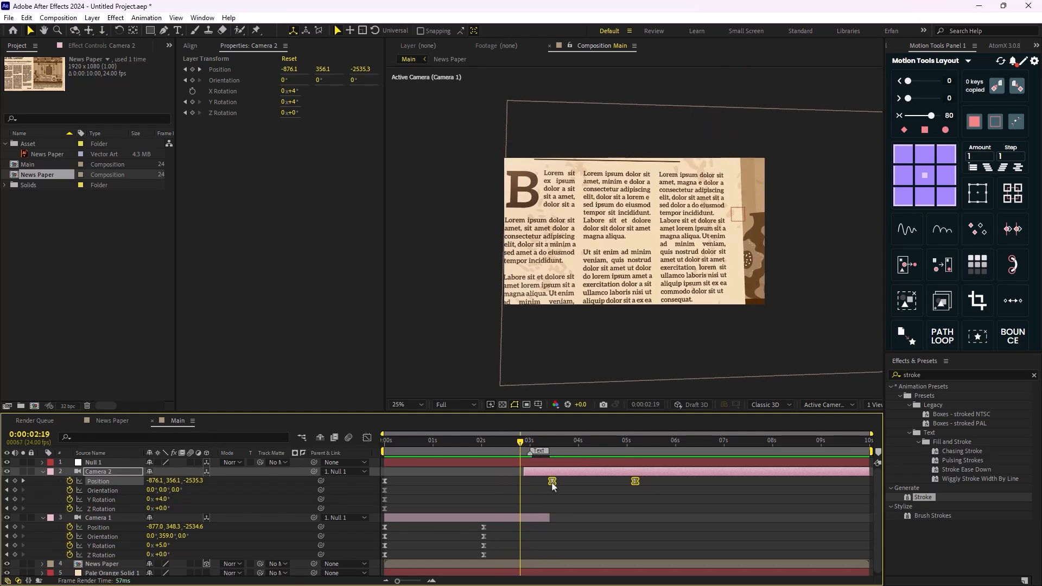
left_click_drag(553, 484, 522, 484)
left_click_drag(520, 443, 531, 483)
left_click(471, 449)
key("space")
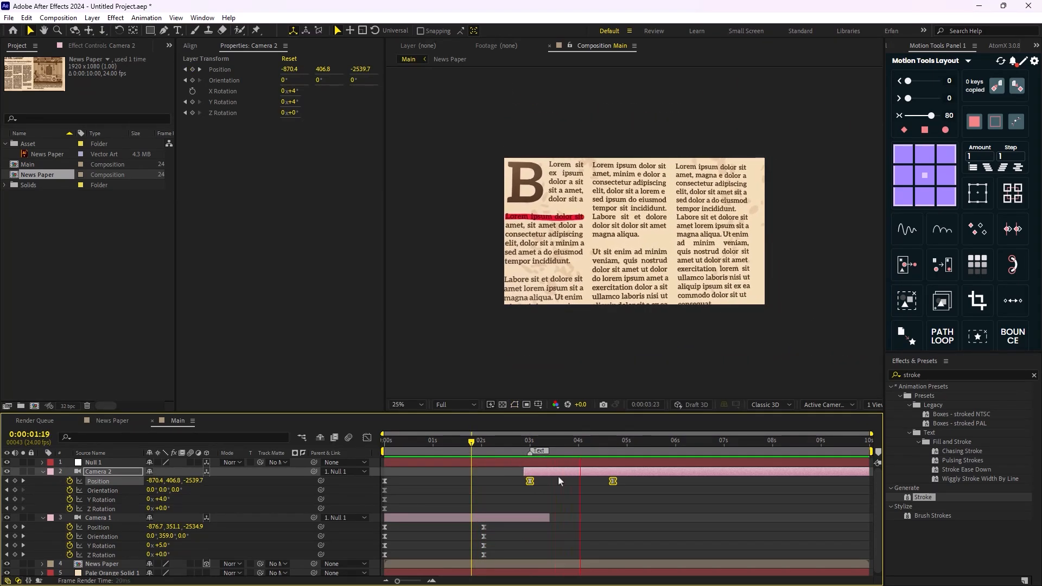
key("space")
Extend Camera 2's start to about 0:00:02:19, shift its last two Position keyframes earlier to match, and preview from 0:00:02:02
left_click_drag(524, 472, 521, 472)
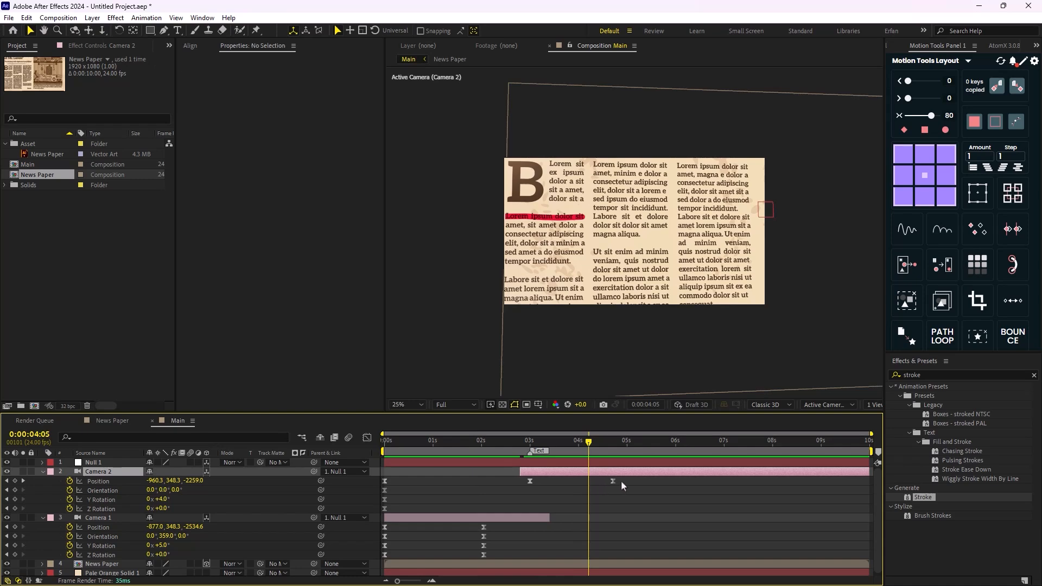
left_click_drag(621, 480, 521, 481)
left_click(485, 441)
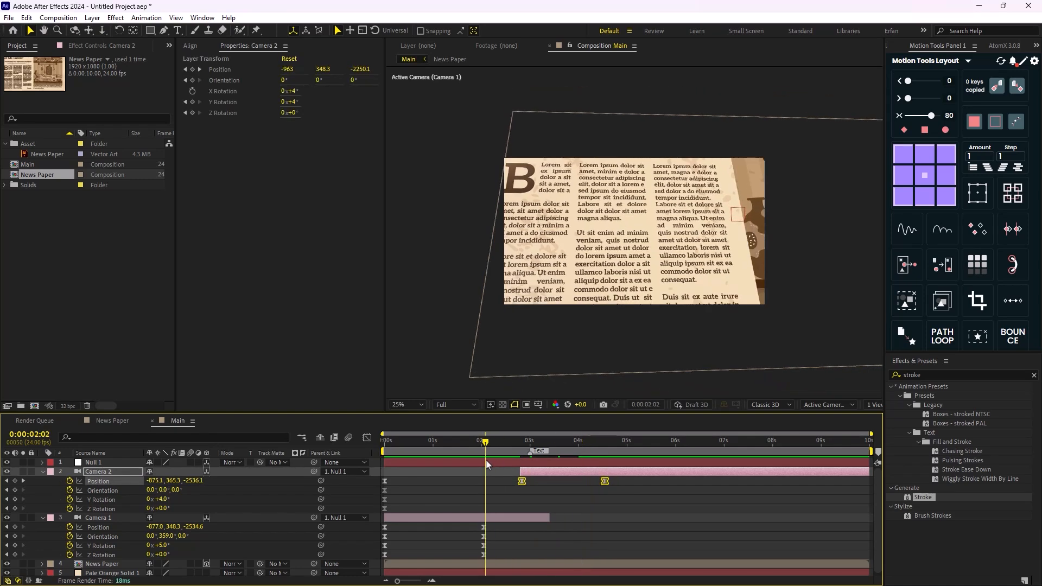
key("space")
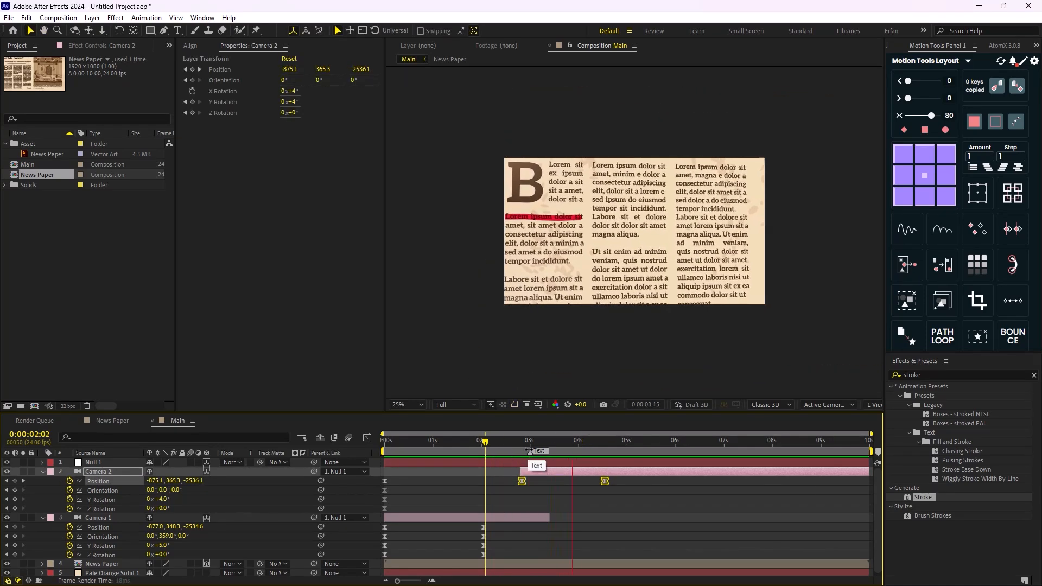